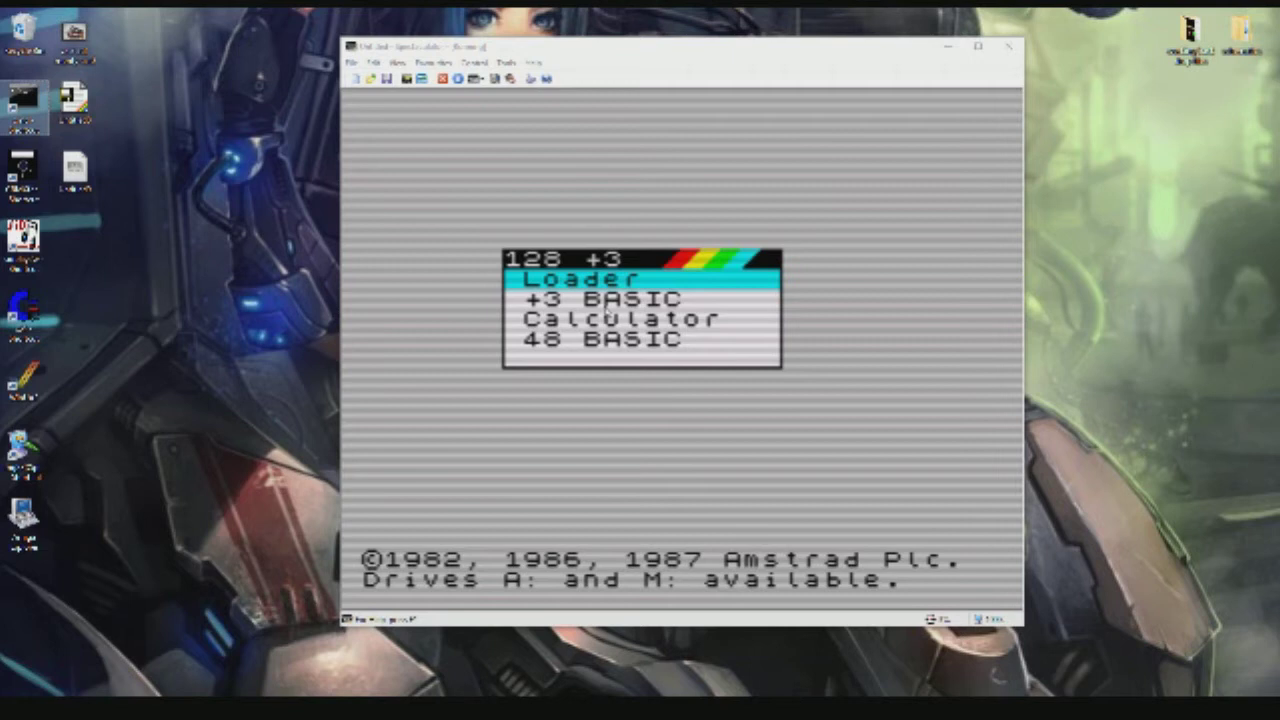
Start +3 BASIC from the emulator's startup menu.
click(653, 237)
key(Down)
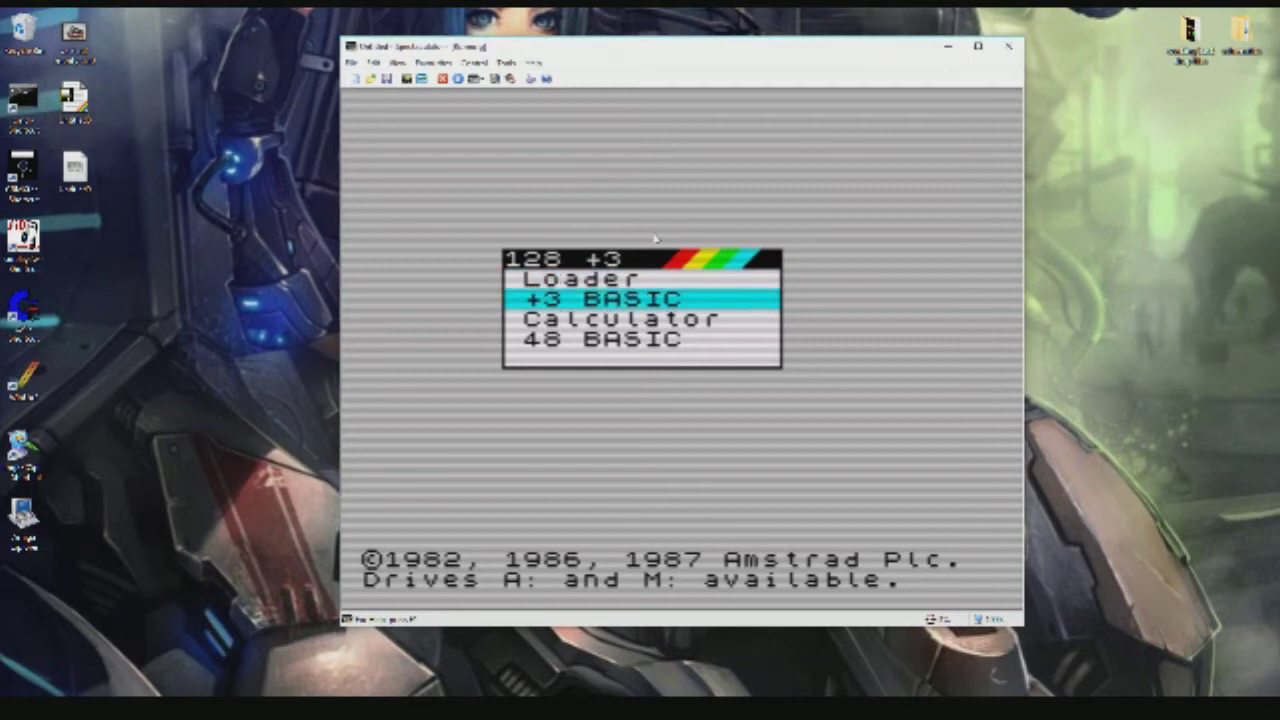
key(Return)
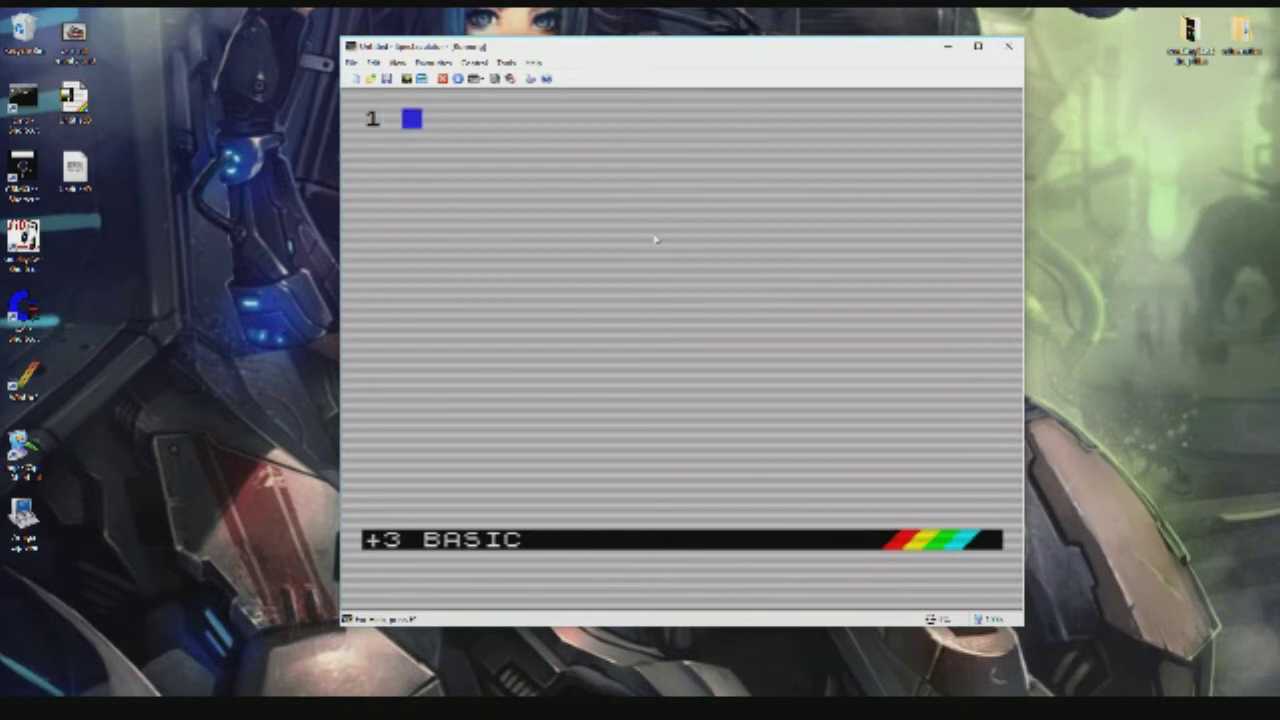
Enter the program lines 1 PRINT "bob" and 2 GO TO 1.
text(rint )
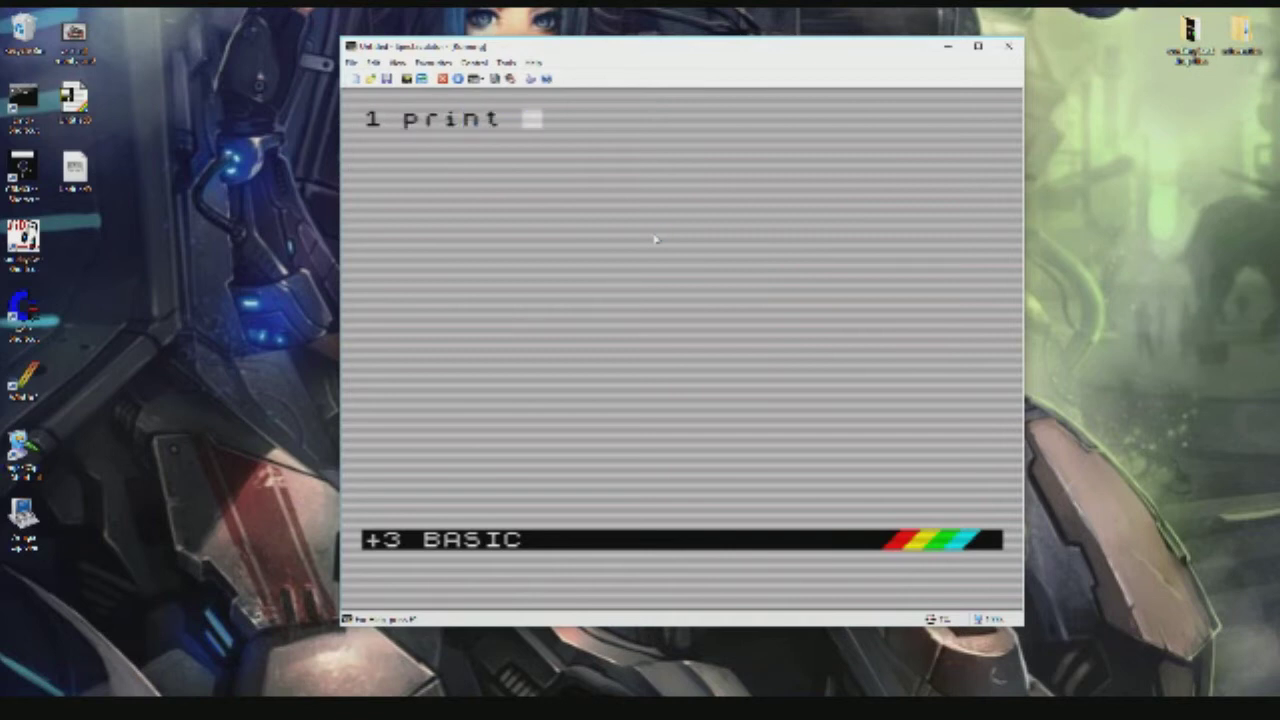
text("bob)
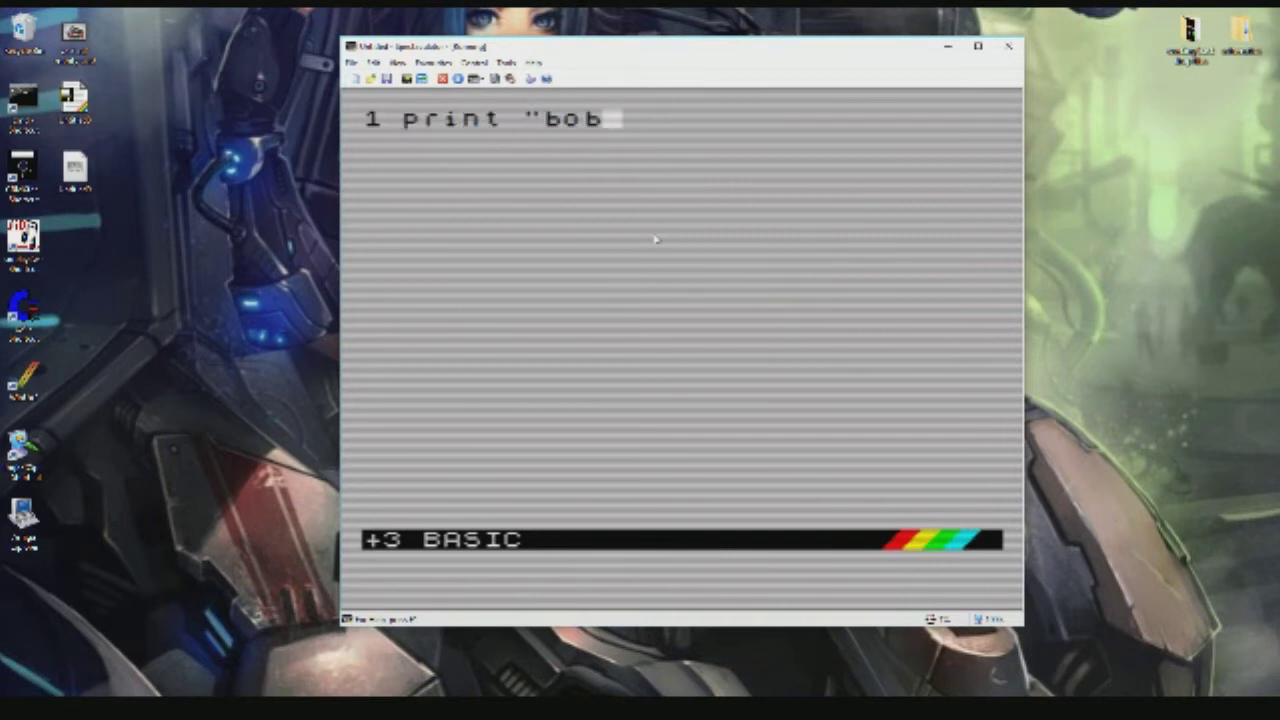
text(")
key(Return)
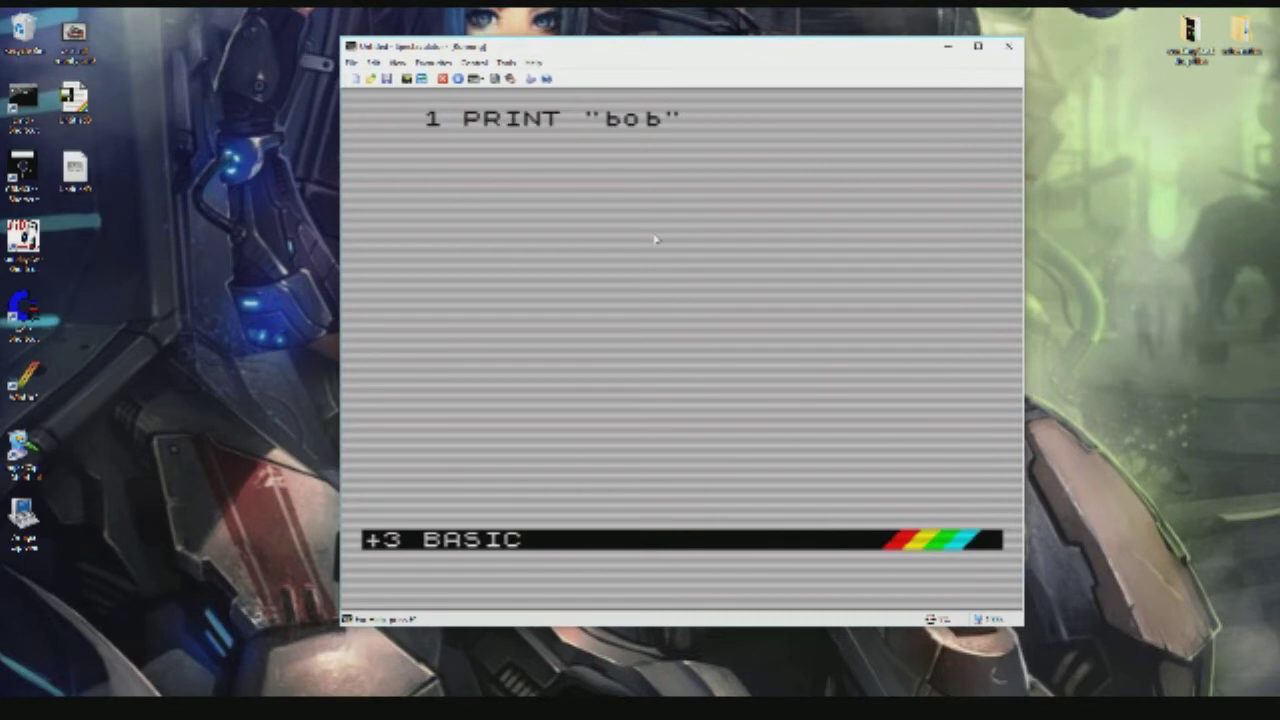
text(2 goto)
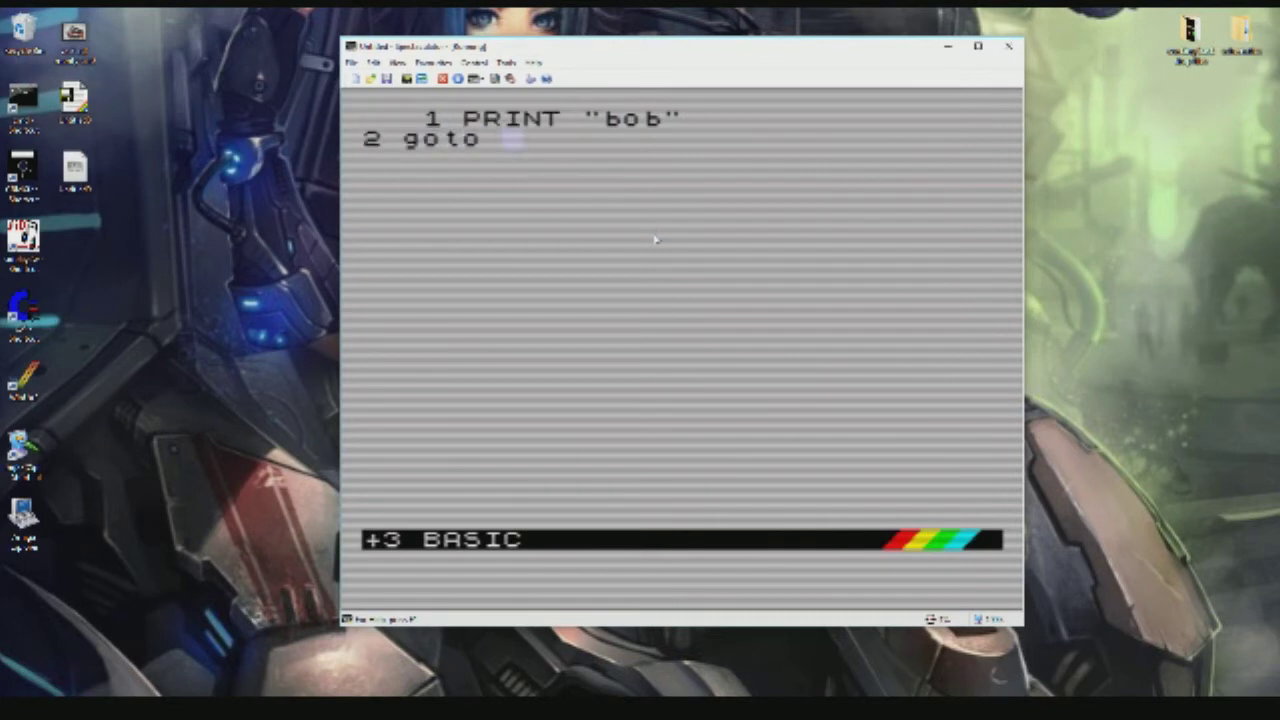
text( 1)
key(Return)
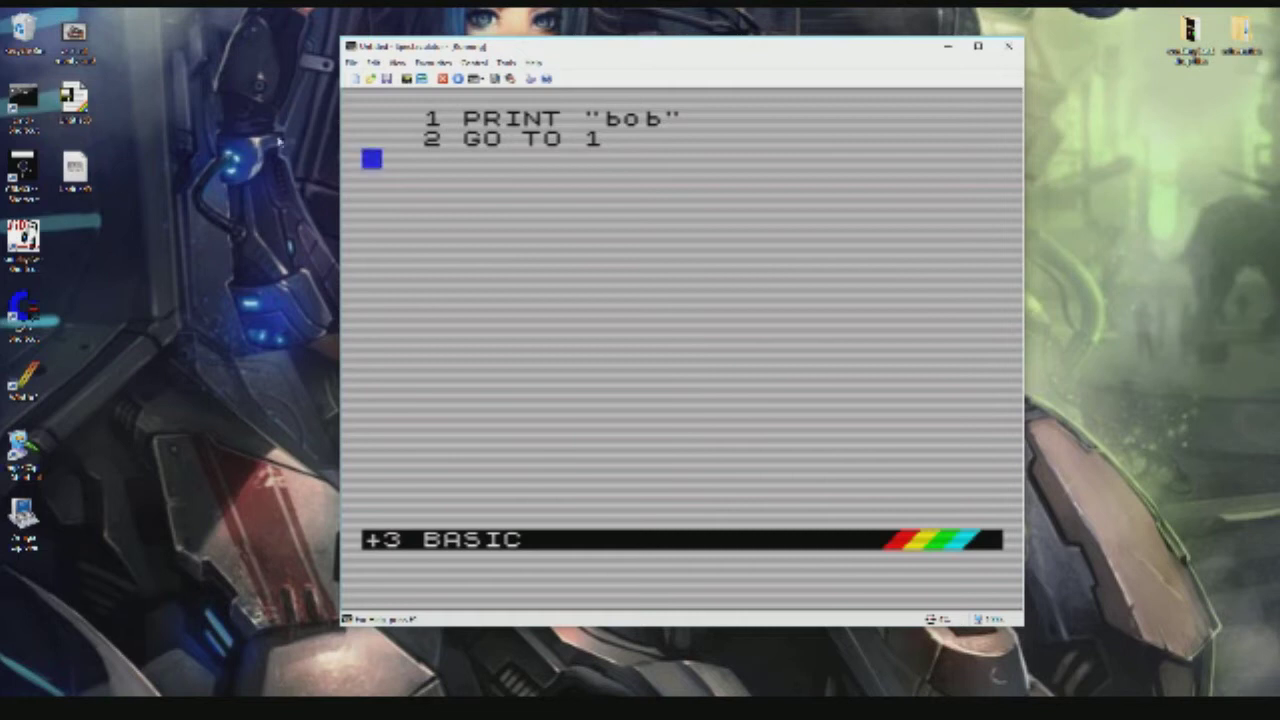
Shift the emulator window right and create a new blank disk image file with default format.
click(84, 110)
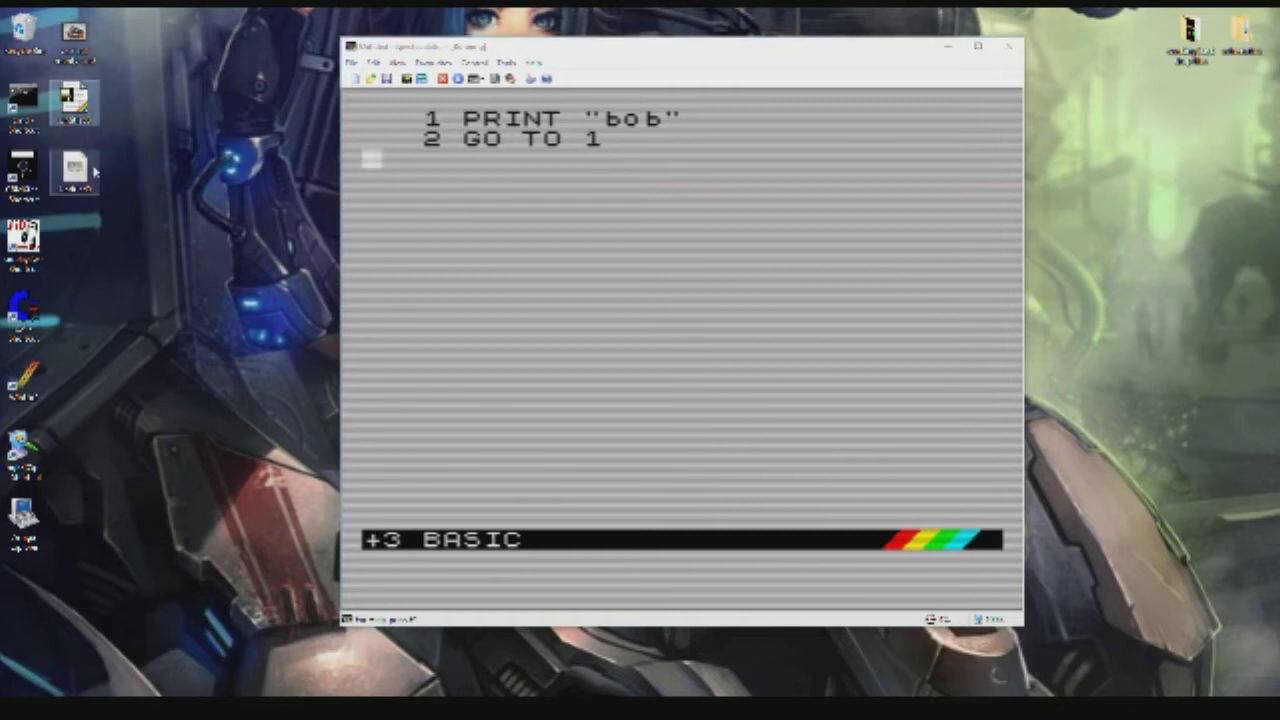
drag(633, 51, 853, 50)
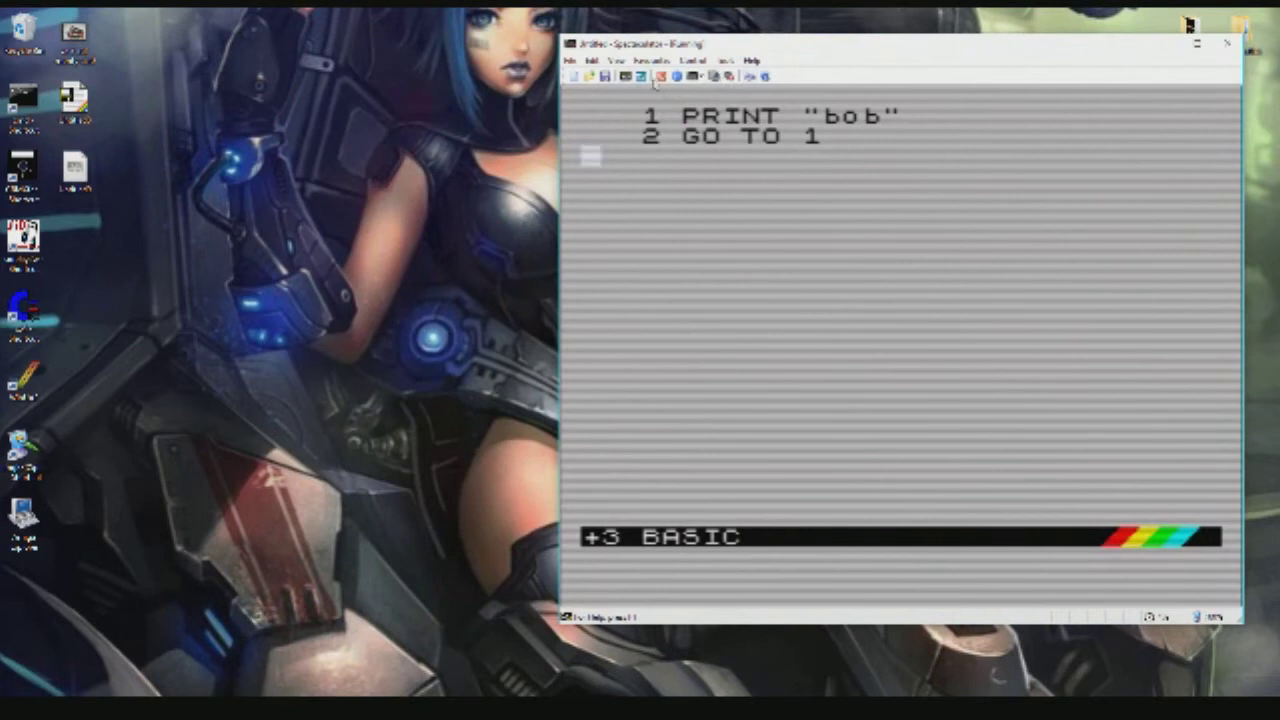
click(694, 60)
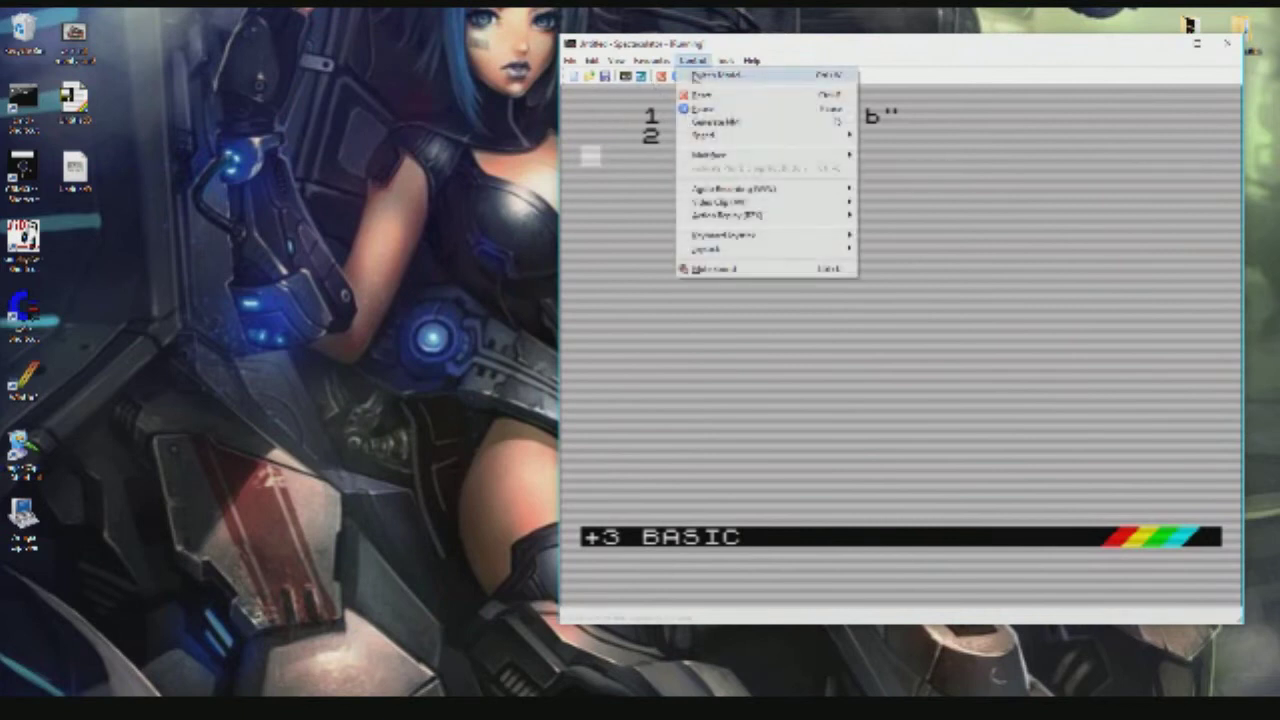
mouse_move(752, 192)
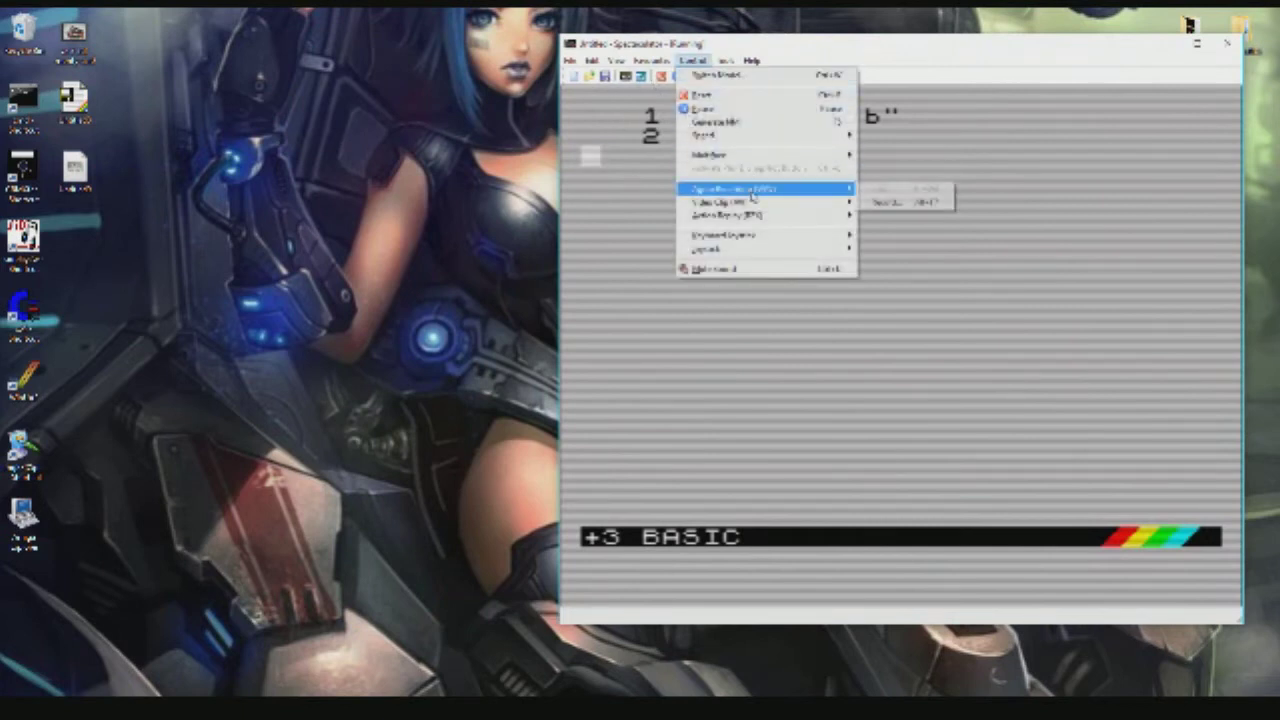
click(897, 205)
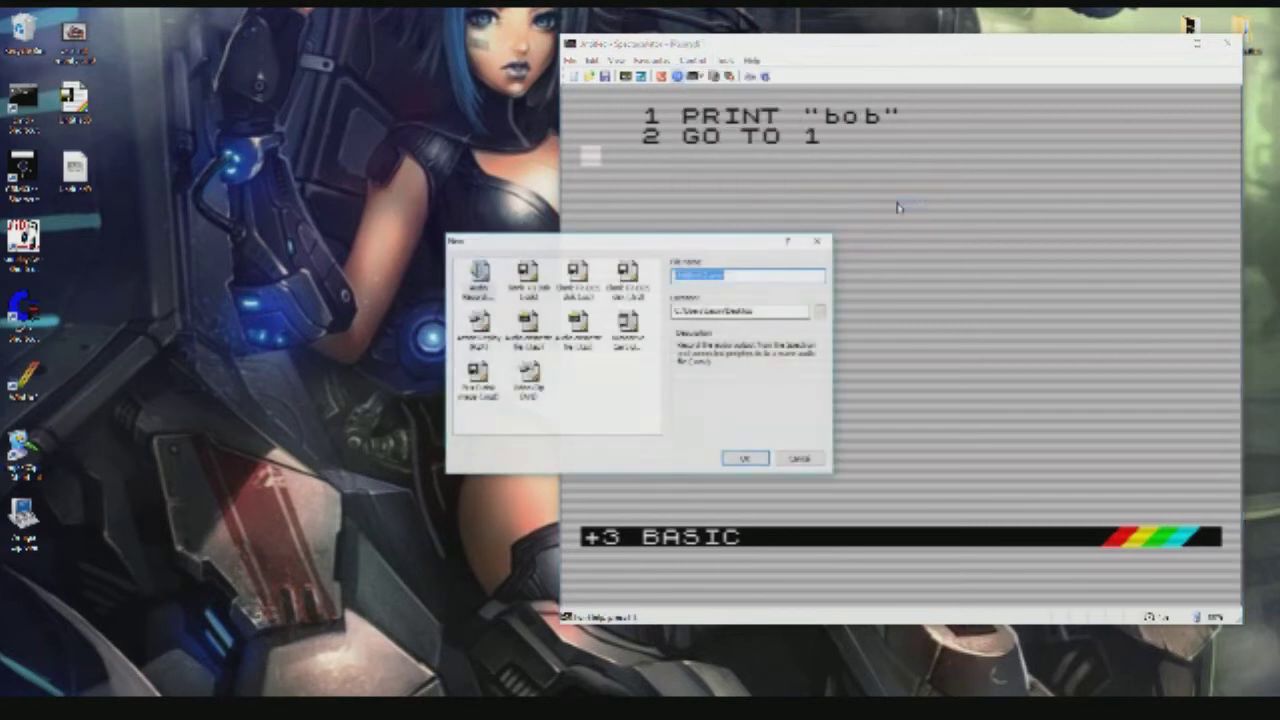
click(530, 285)
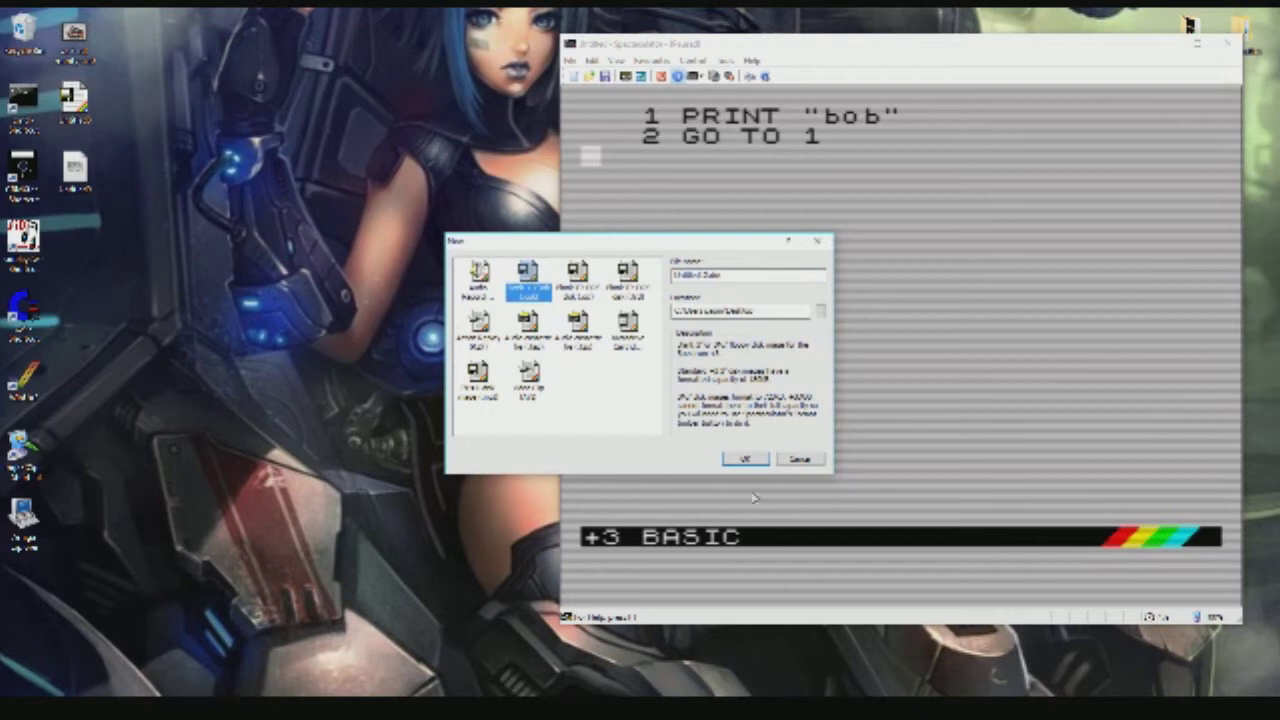
click(745, 459)
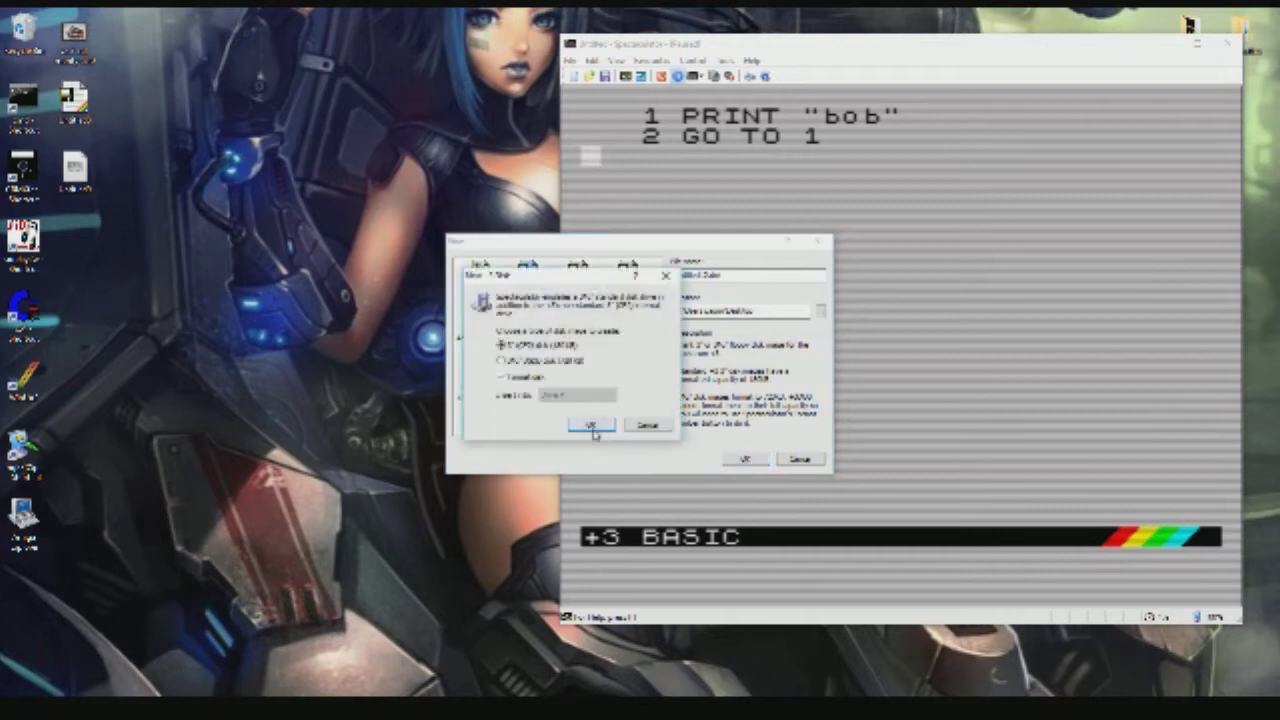
click(591, 424)
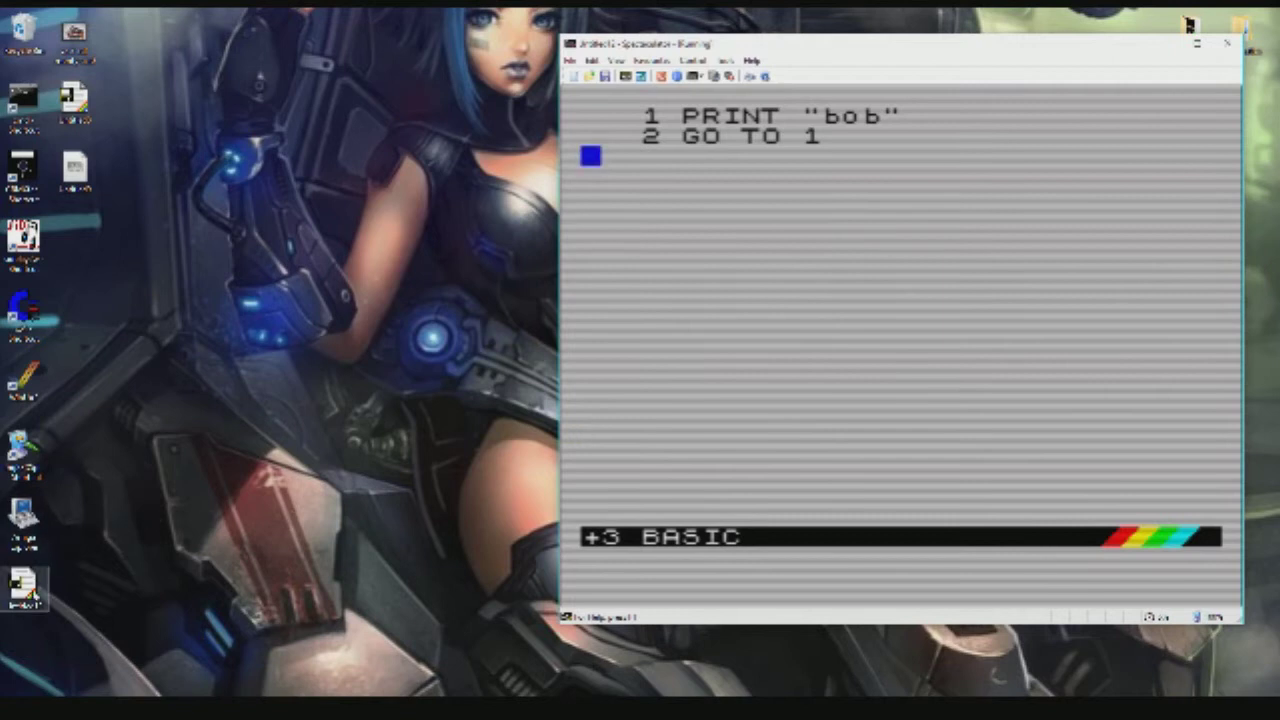
Move the disk icon into the icon column and create a new blank tape image file.
drag(238, 52, 128, 98)
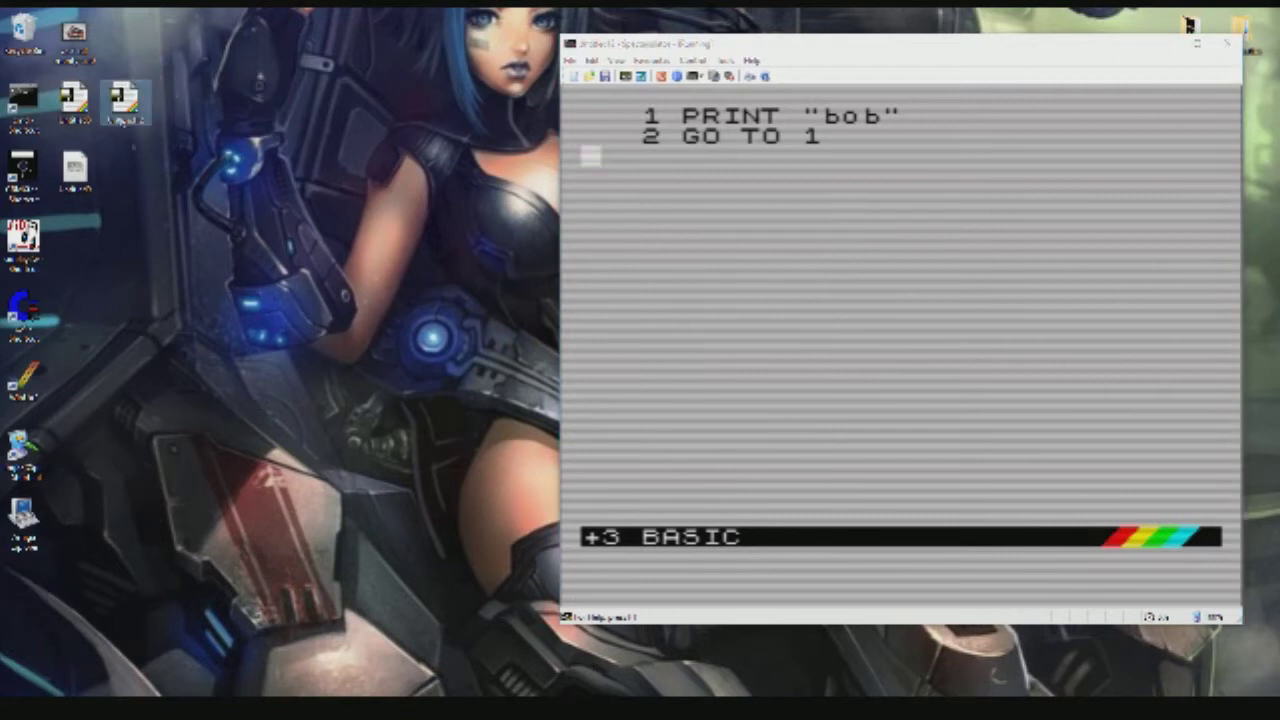
click(693, 60)
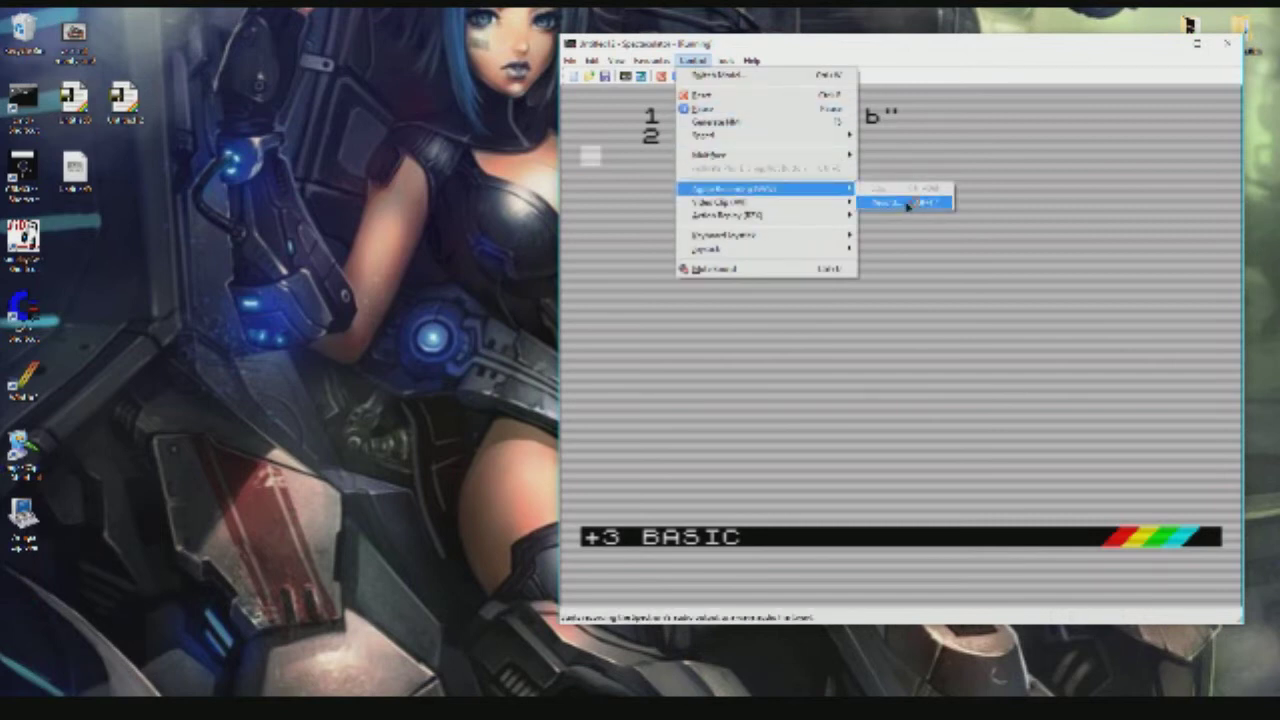
click(907, 204)
click(530, 335)
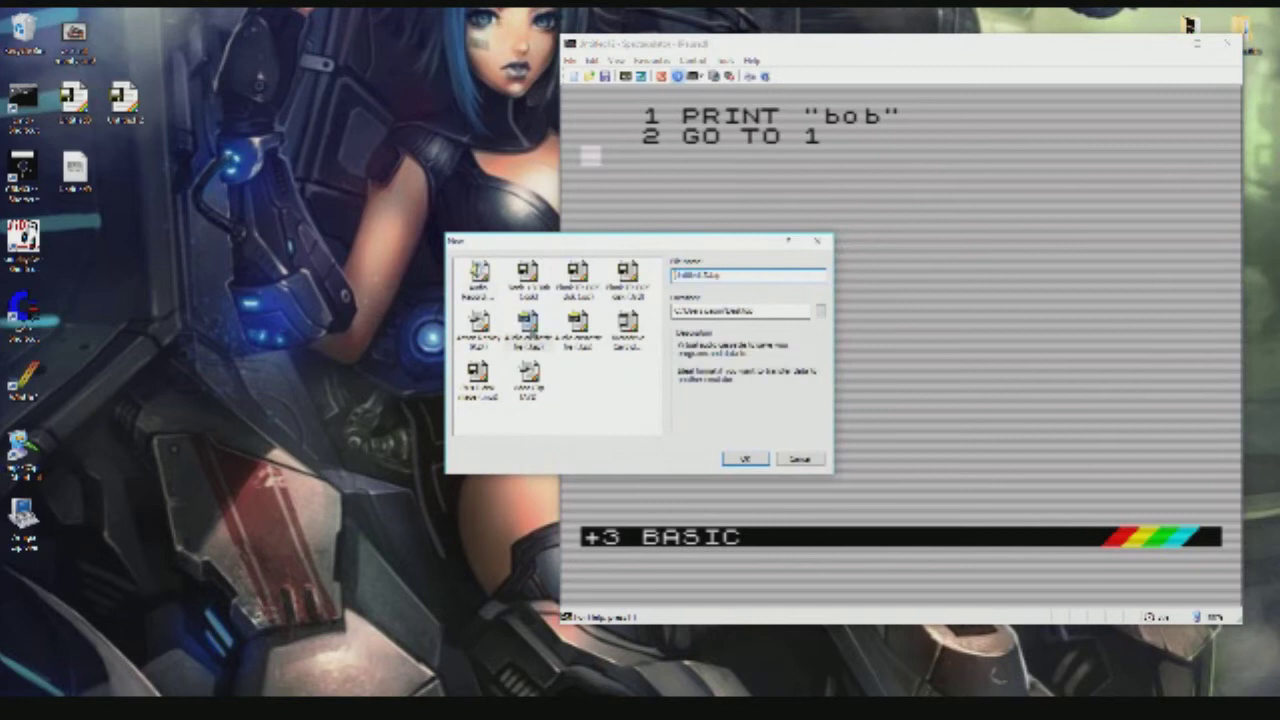
click(746, 459)
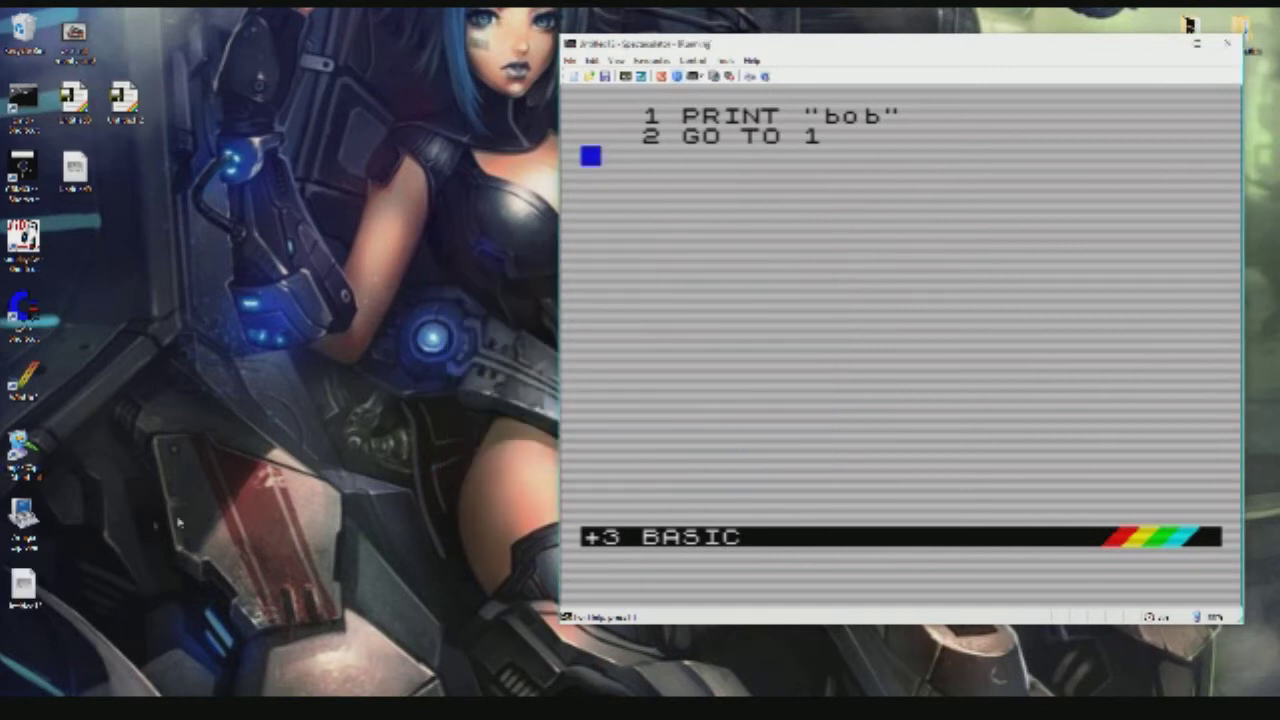
Open the tape browser beside the emulator and insert the new desktop tape file.
click(626, 79)
drag(232, 46, 454, 43)
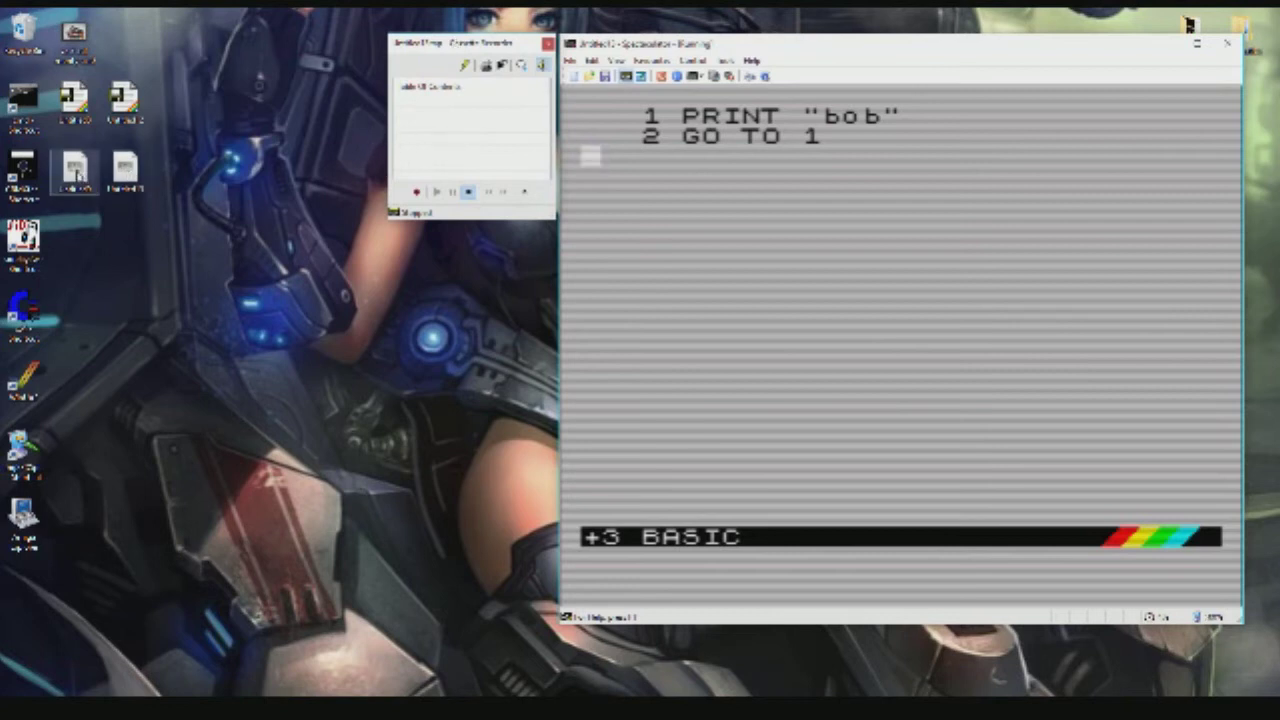
drag(76, 172, 470, 160)
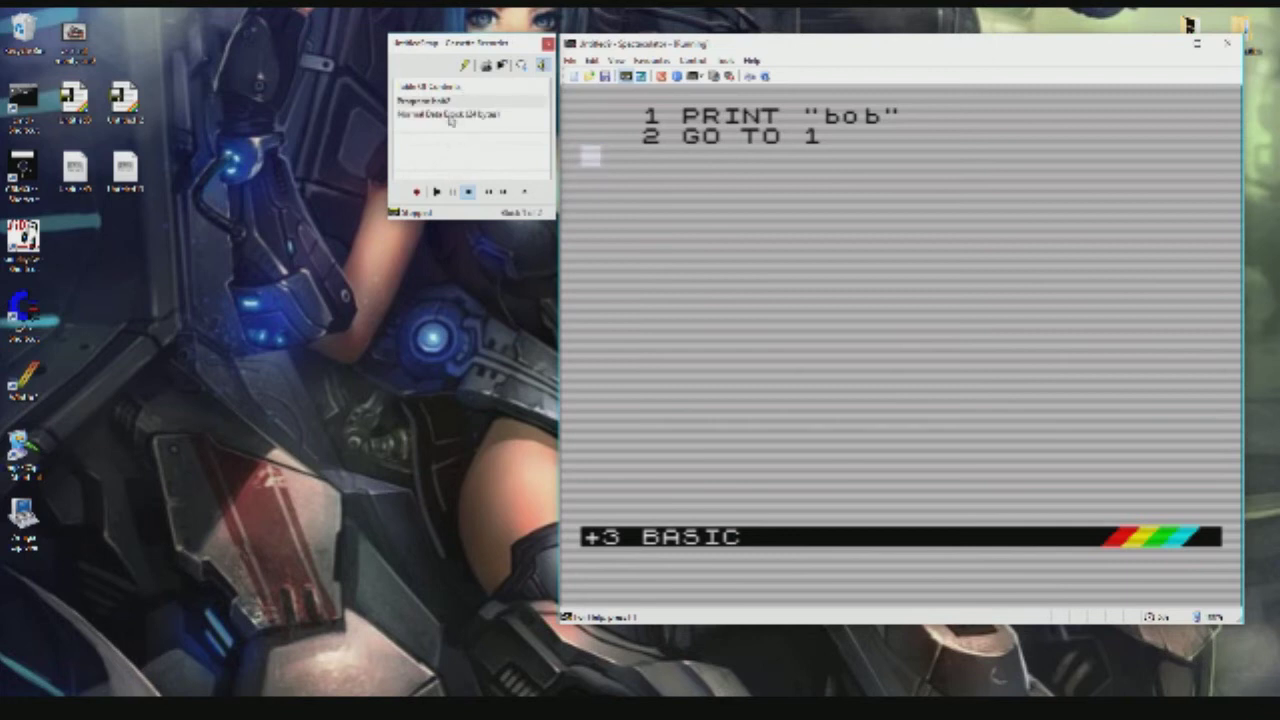
drag(124, 176, 458, 160)
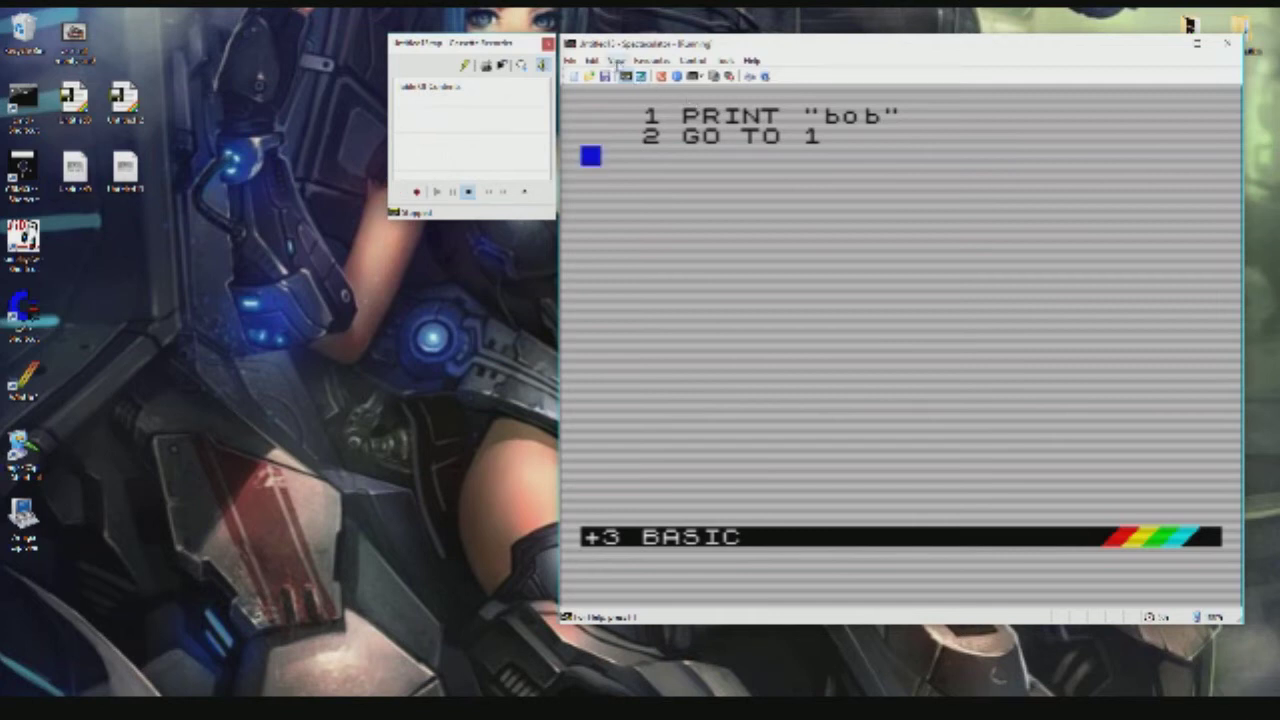
In Disk Drives, insert a disk image into drive A and save it to a file.
click(617, 61)
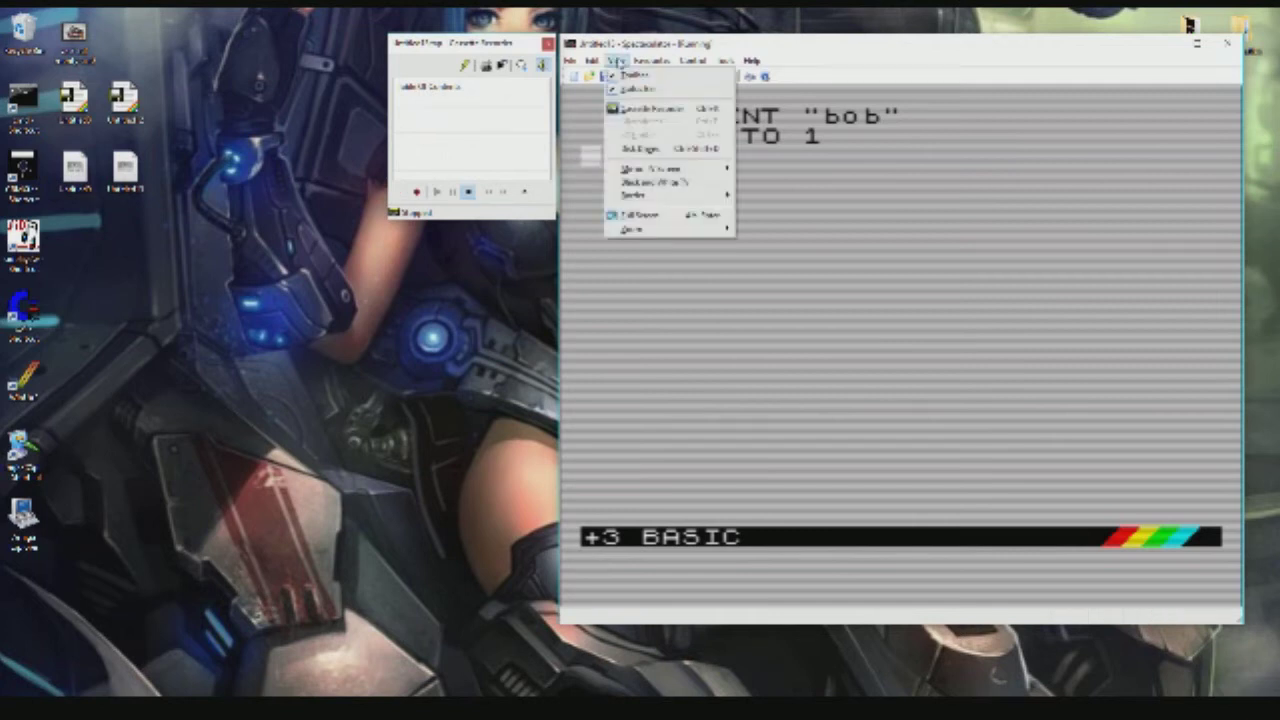
click(660, 149)
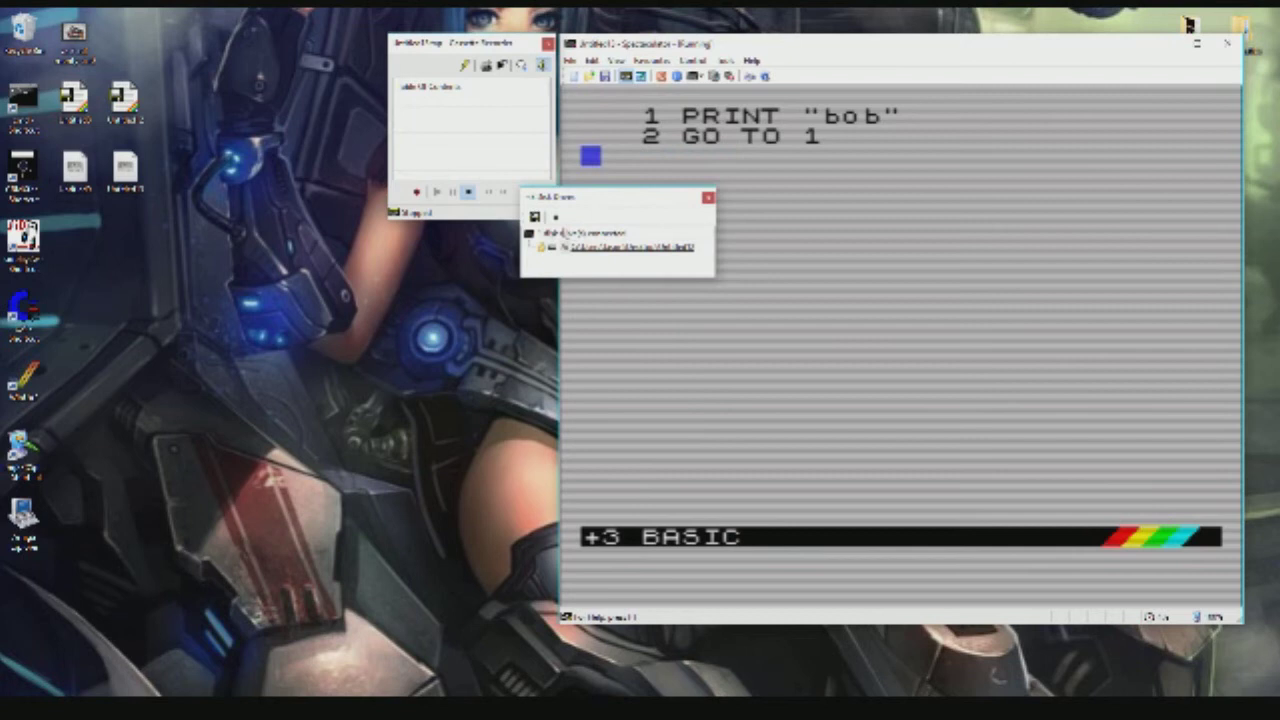
click(611, 250)
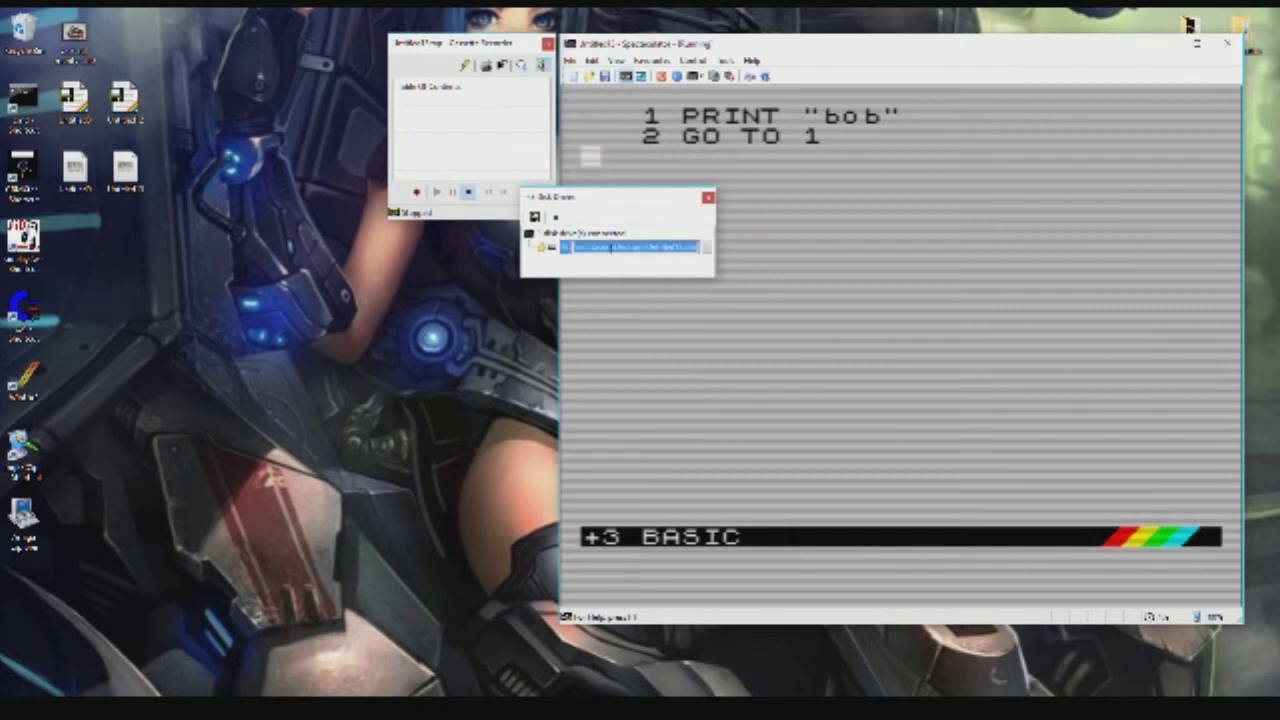
click(706, 253)
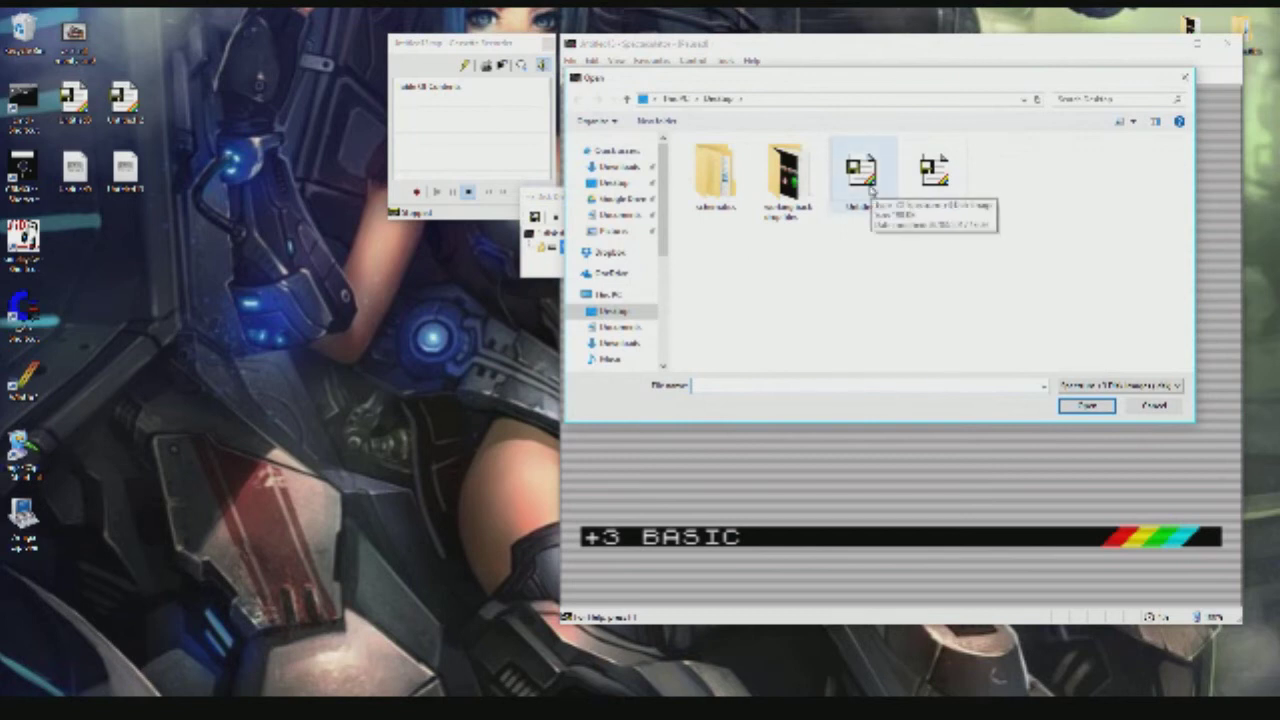
double_click(870, 190)
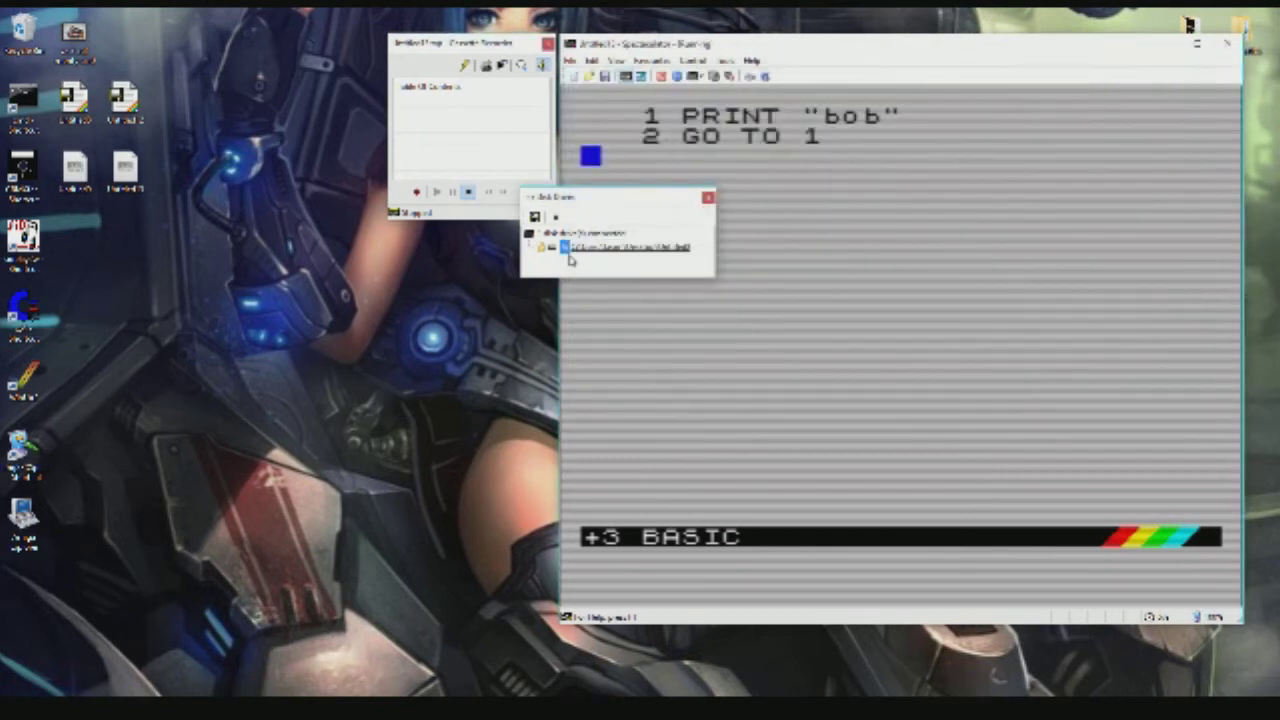
click(535, 217)
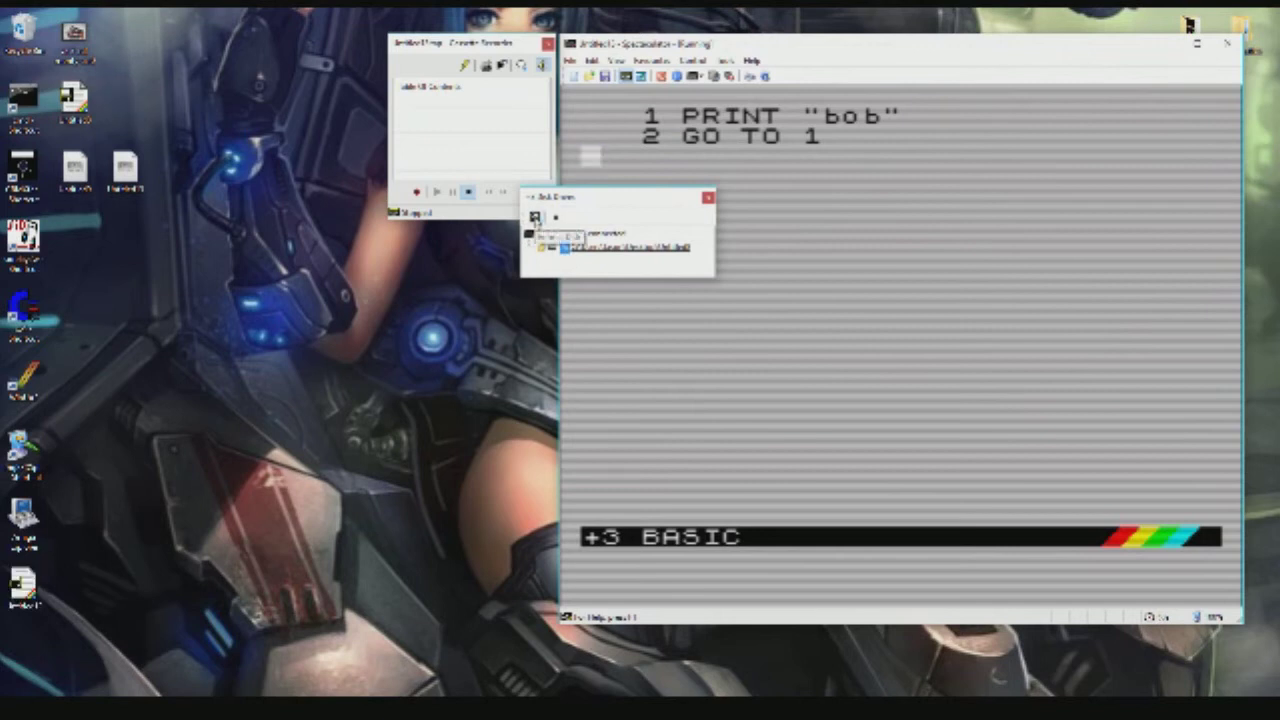
Insert the newly saved disk image into drive A and format it as +3.
click(640, 248)
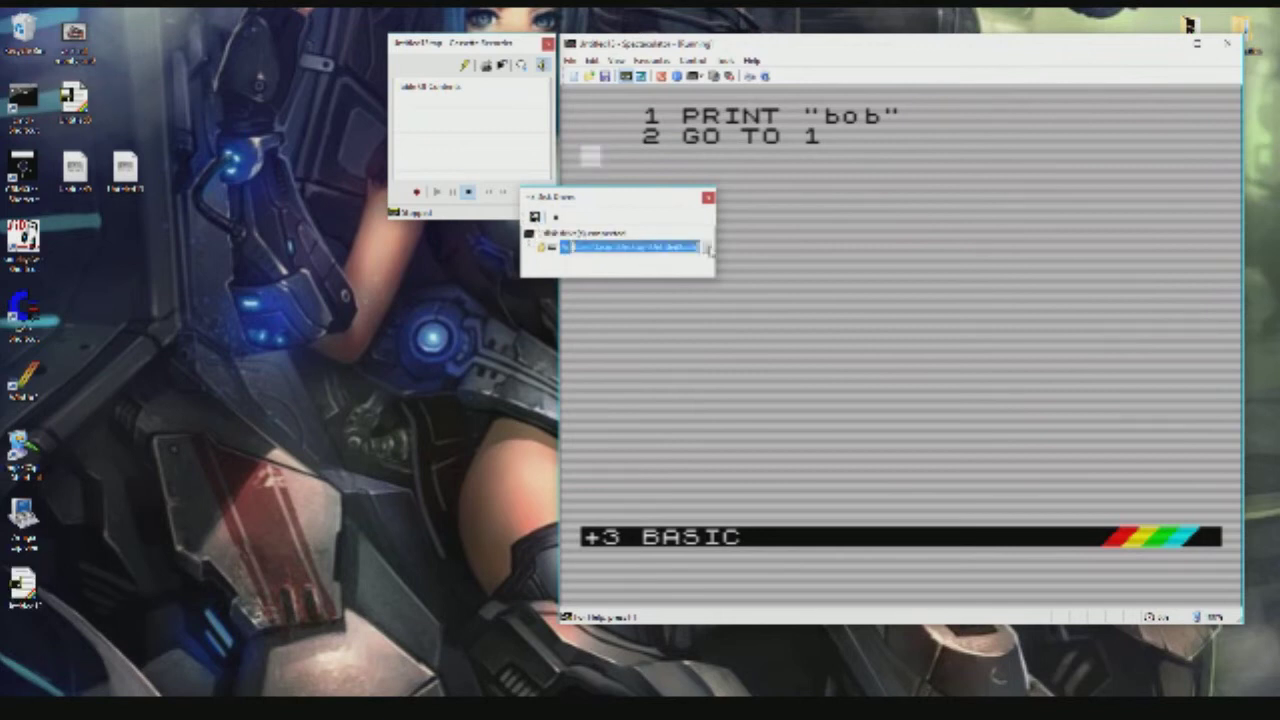
click(707, 248)
double_click(945, 178)
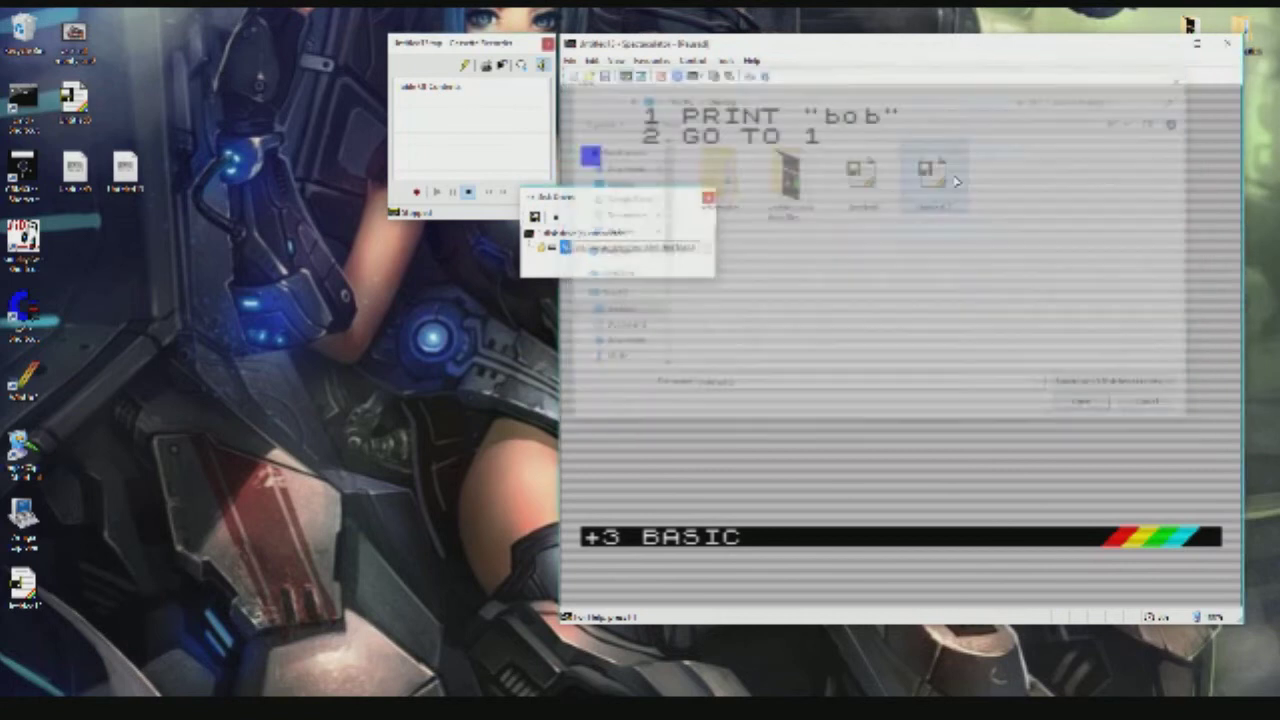
click(535, 217)
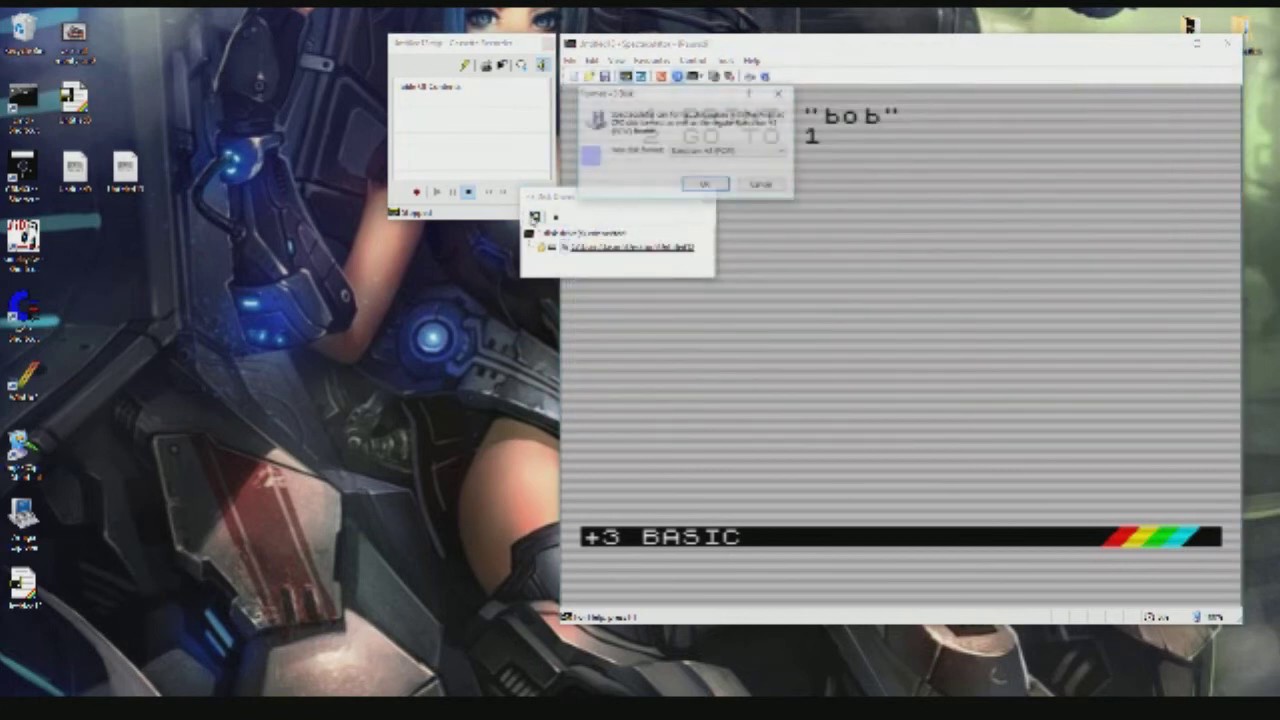
click(705, 187)
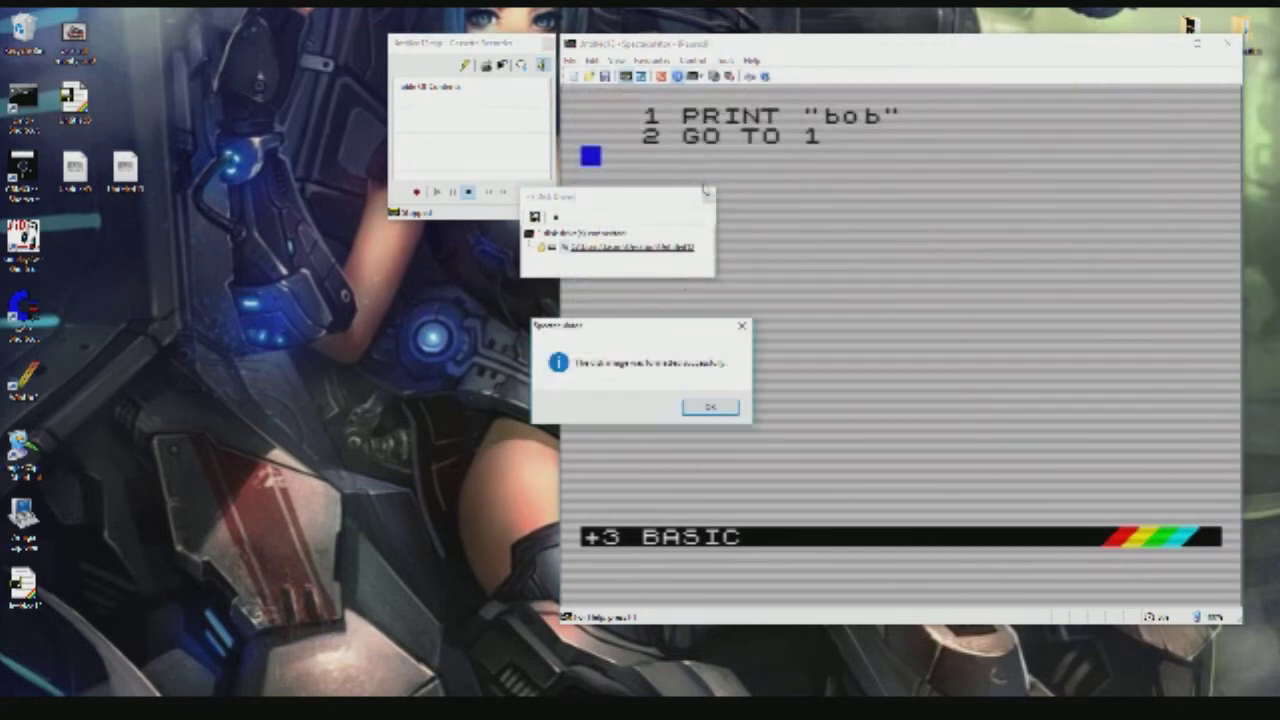
click(714, 407)
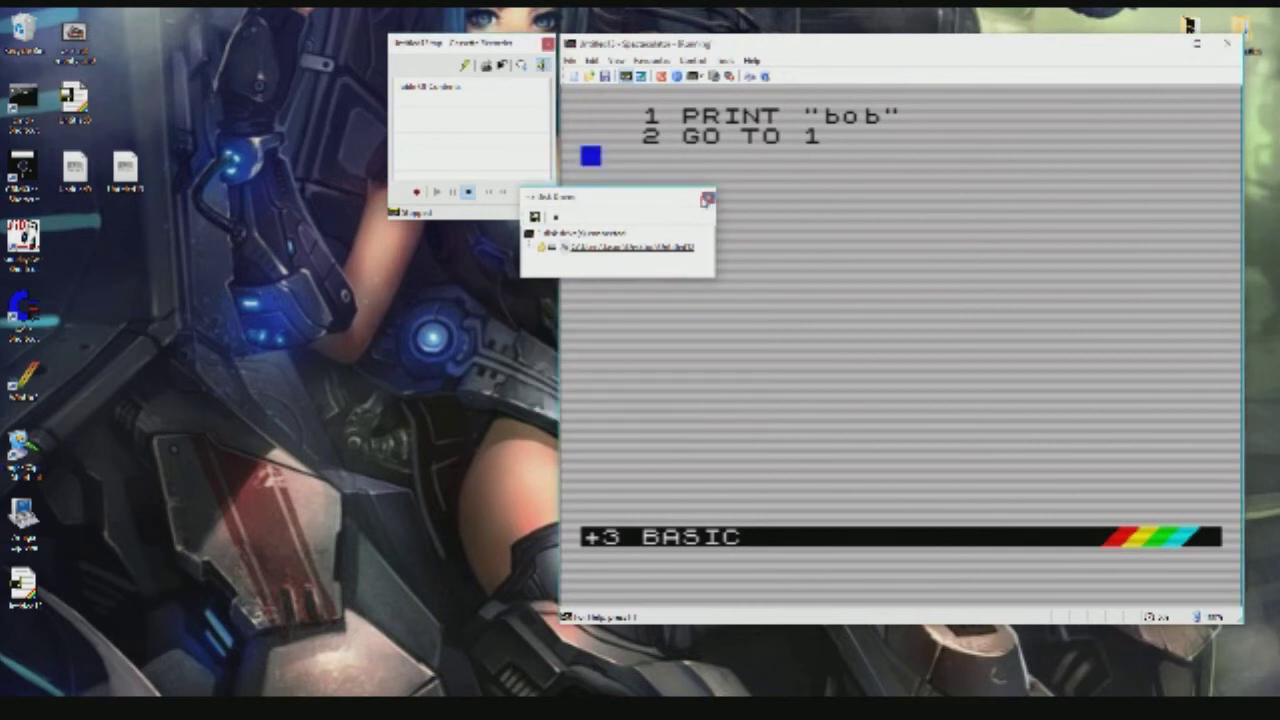
Close Disk Drives and make tape the default save device with SAVE "t:".
click(707, 199)
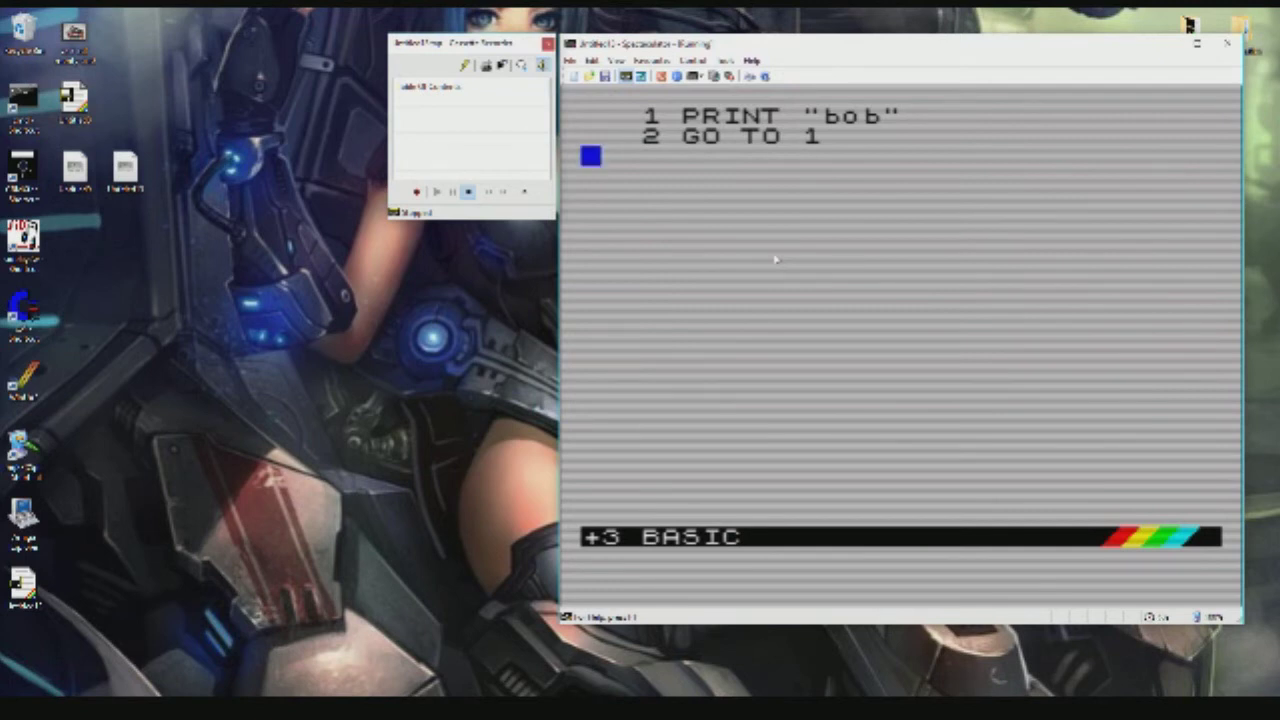
text(save)
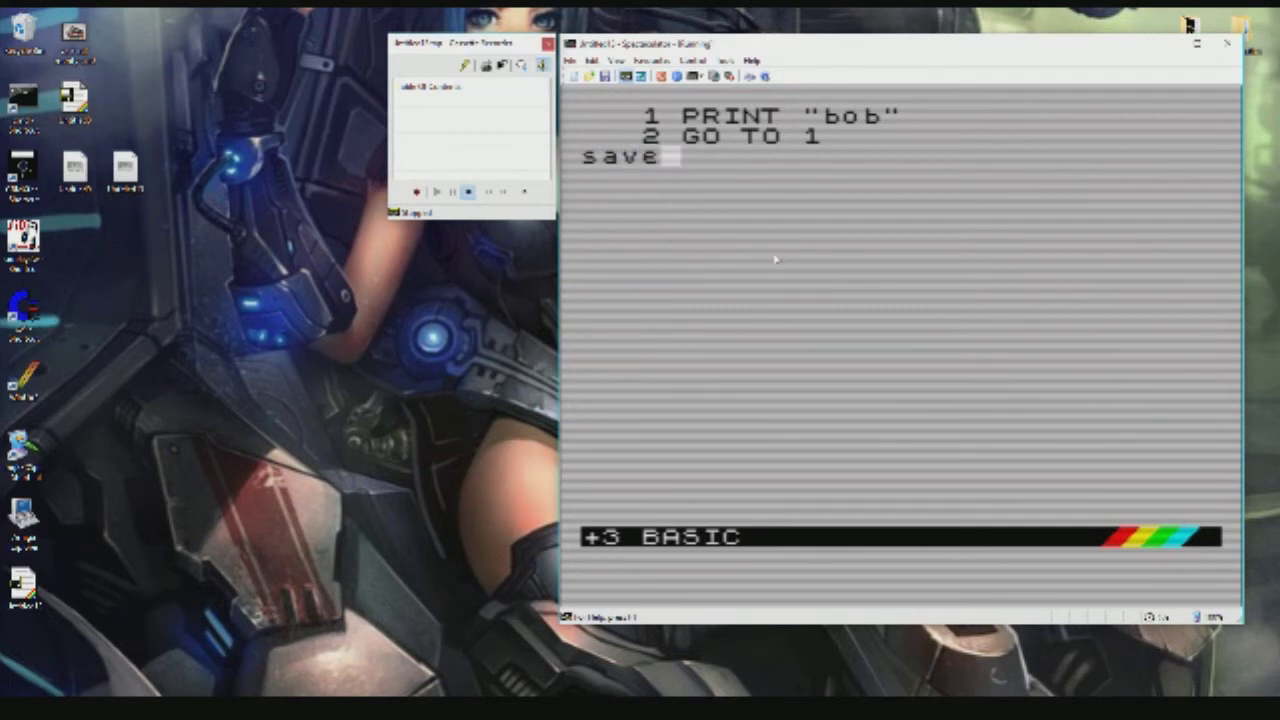
text( "t)
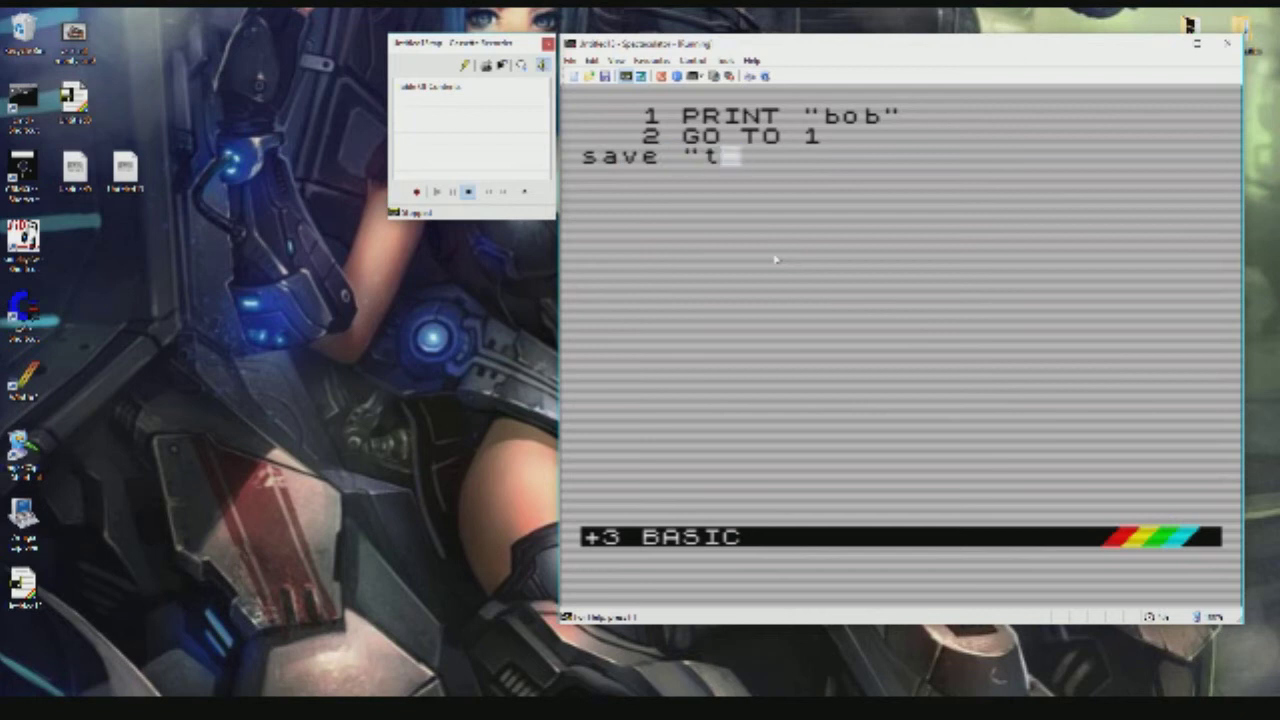
text(:")
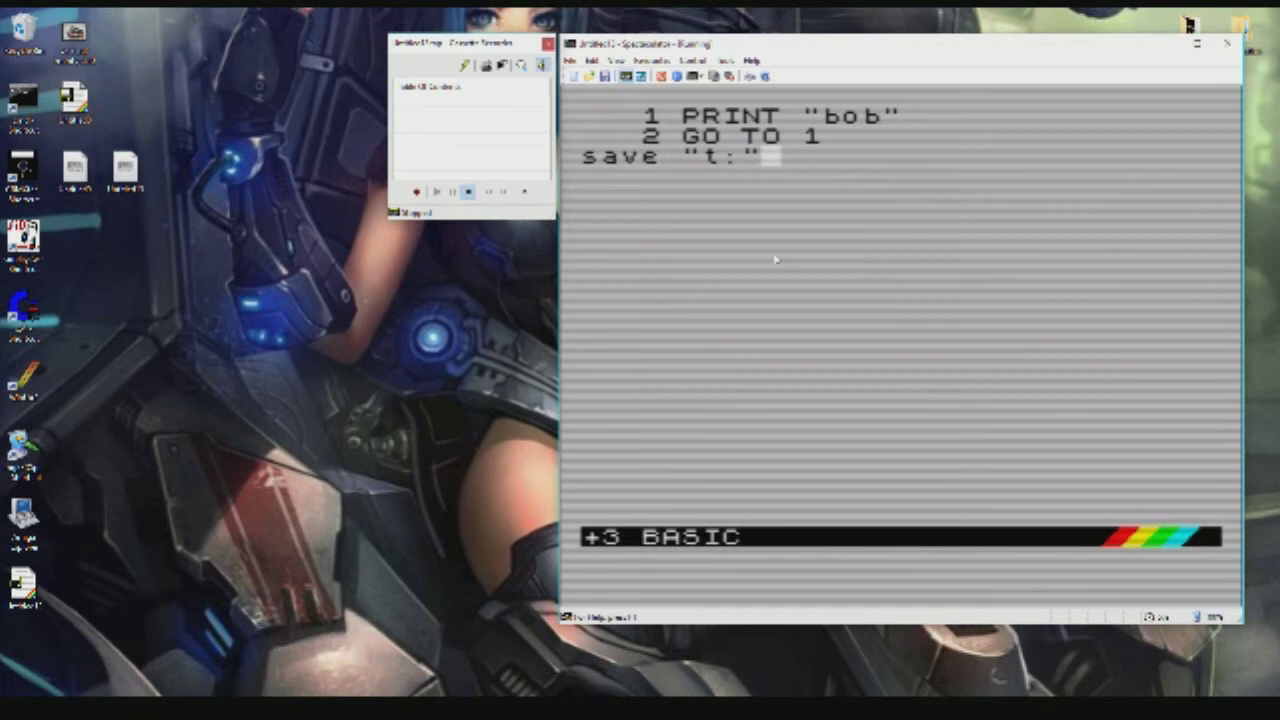
key(Return)
key(Return)
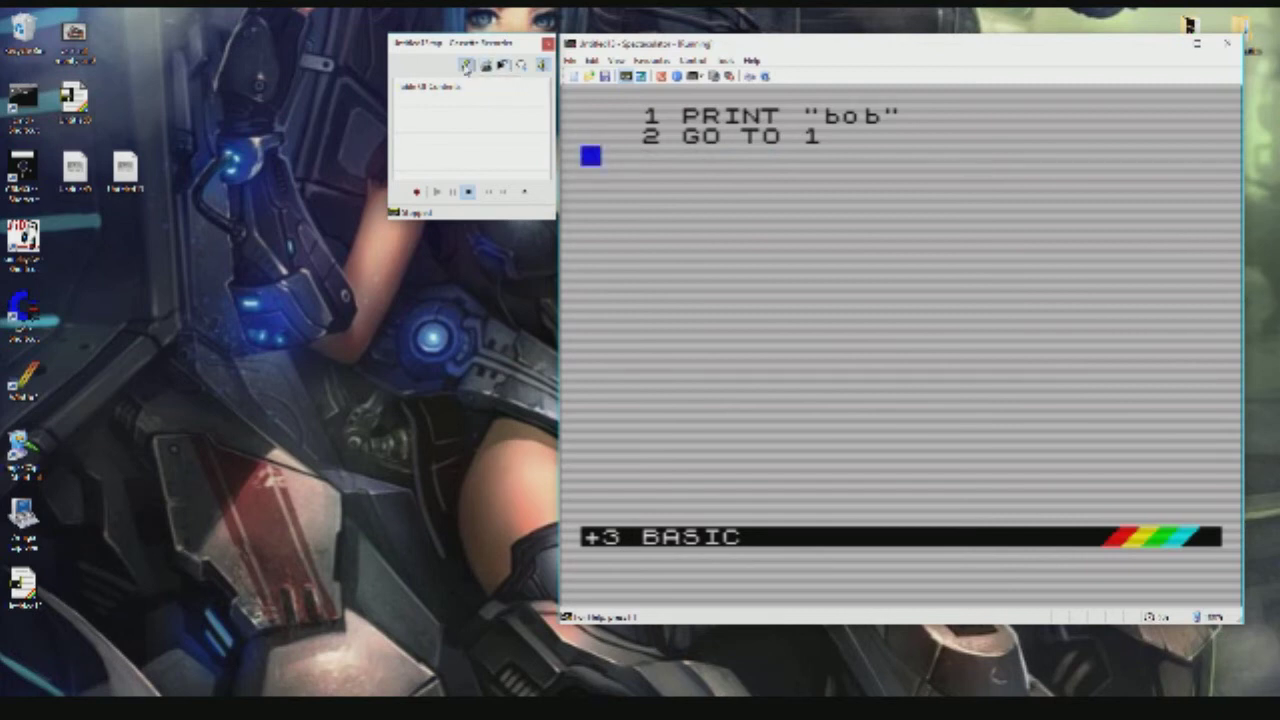
Record the program to tape as "bob", then stop the tape recorder.
click(414, 195)
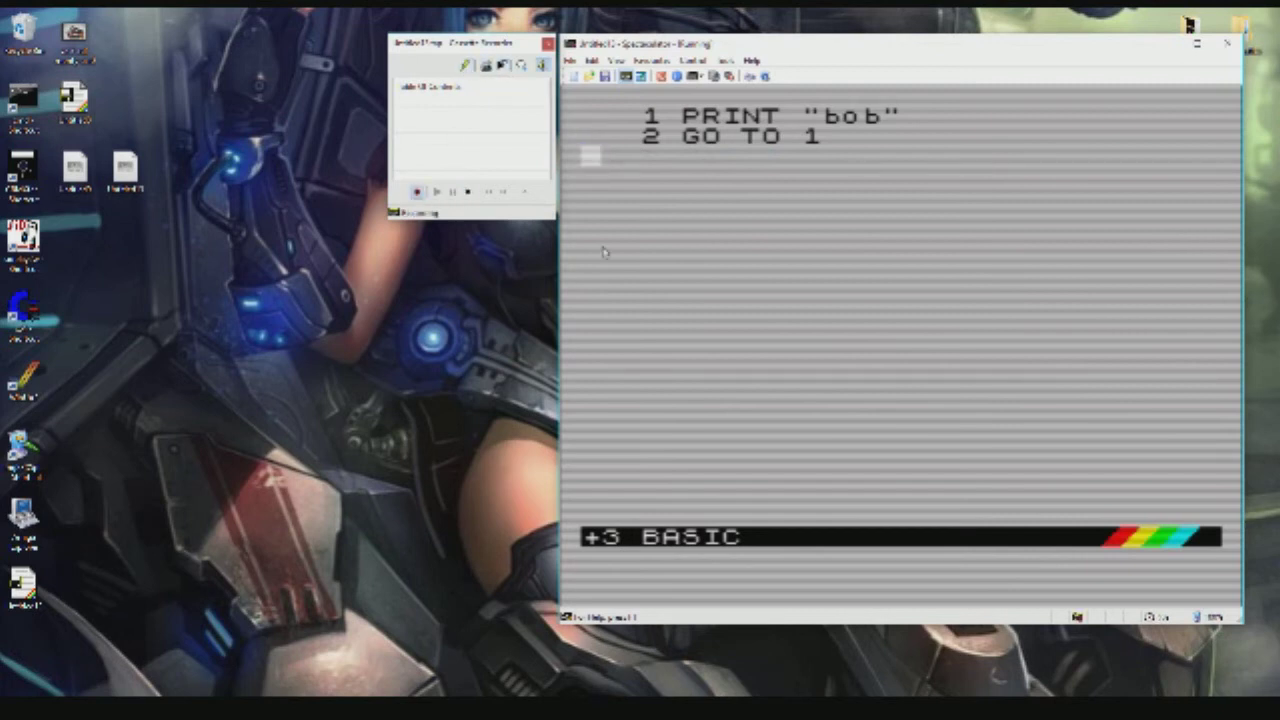
text(sav)
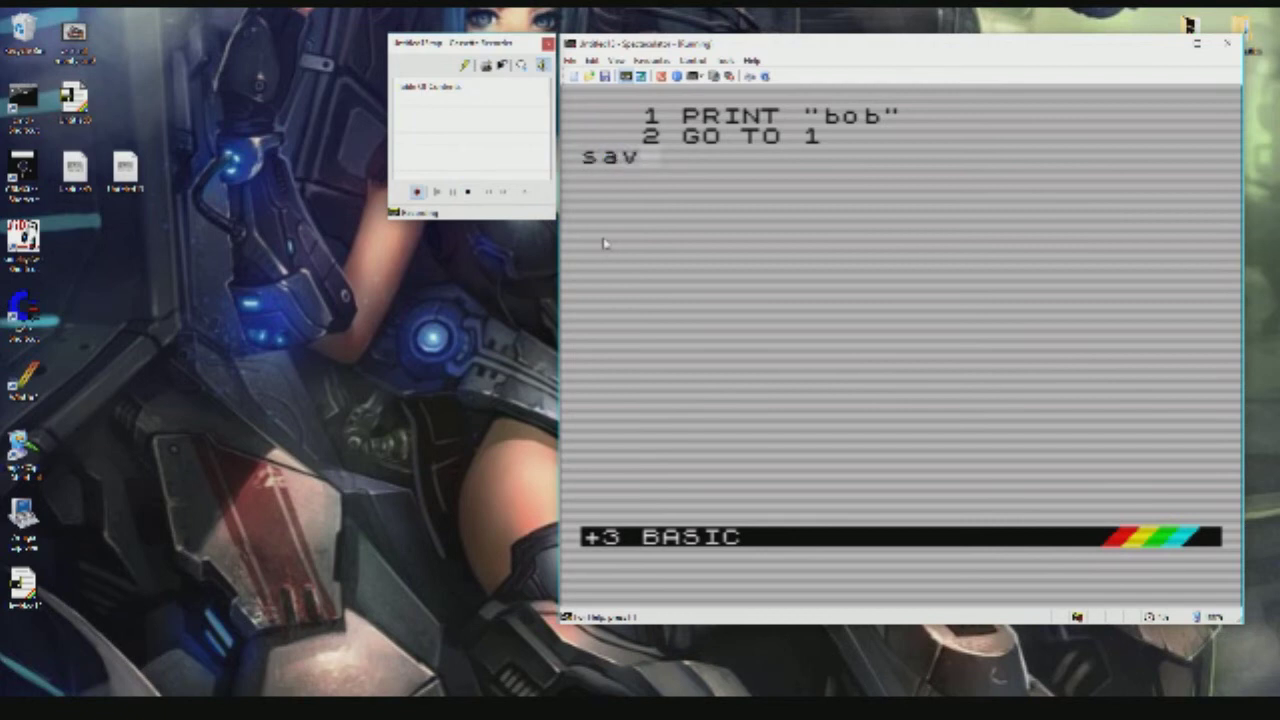
text(e "bob)
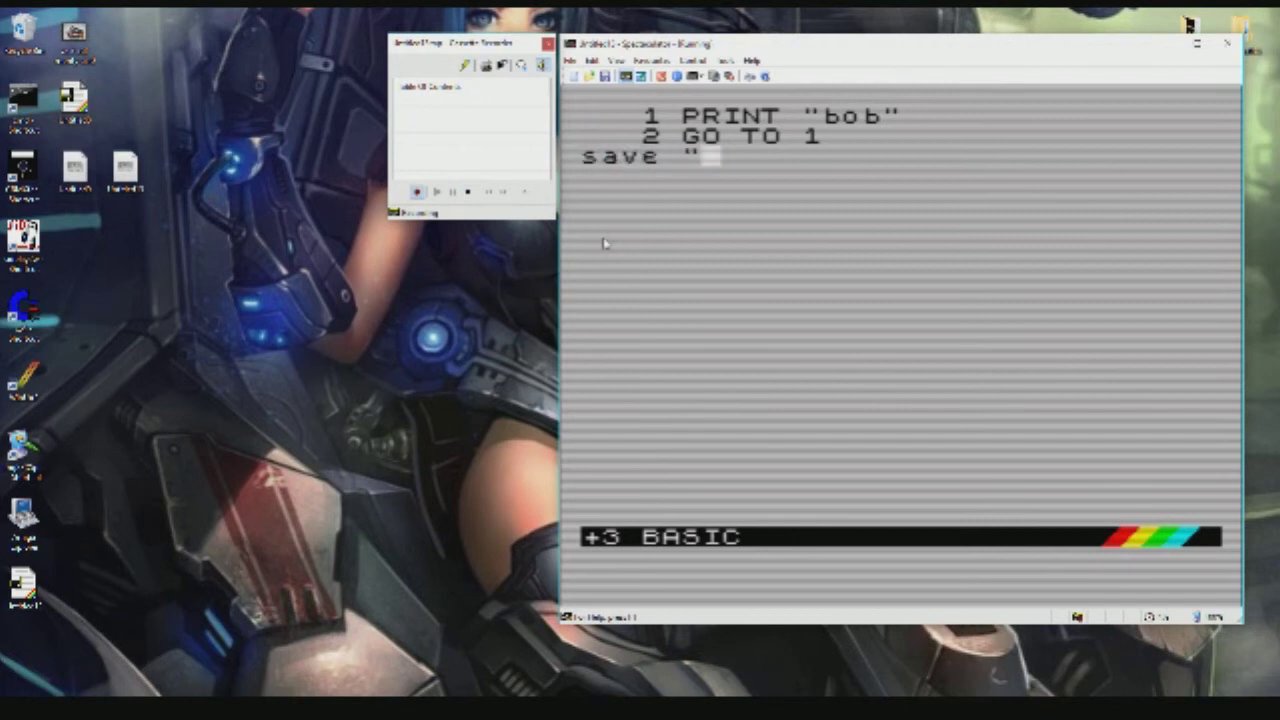
text(")
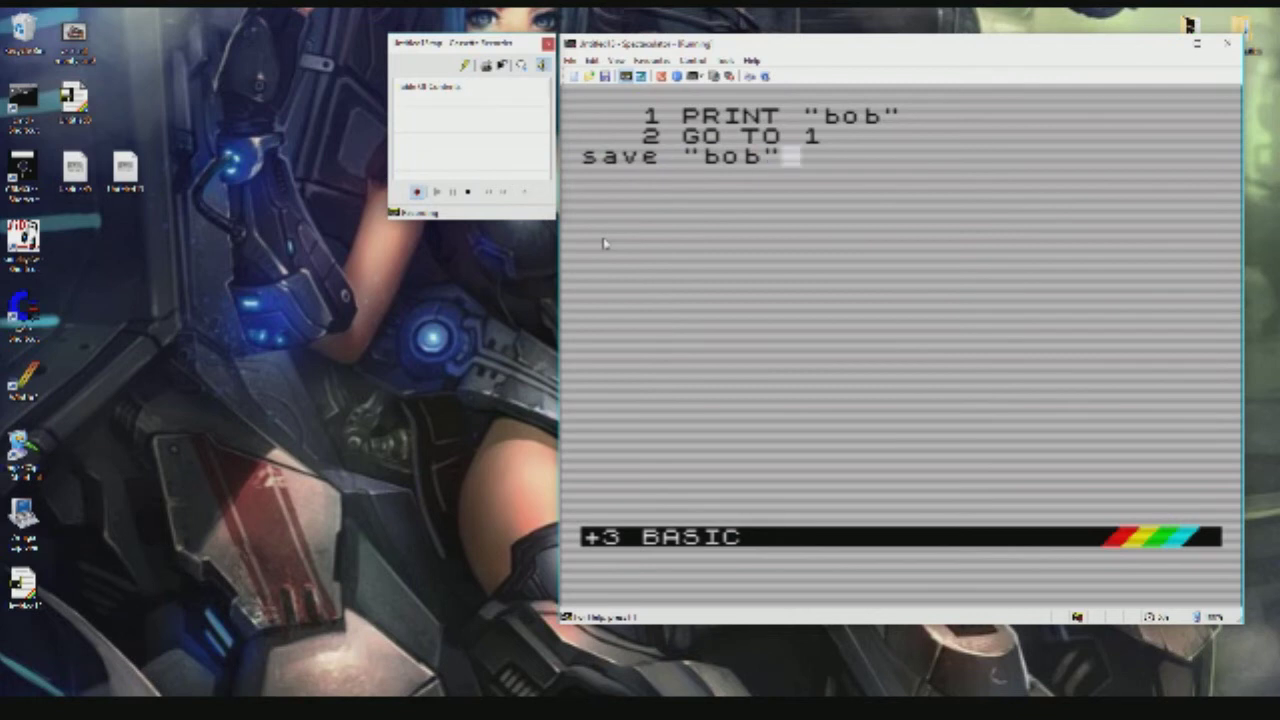
key(Return)
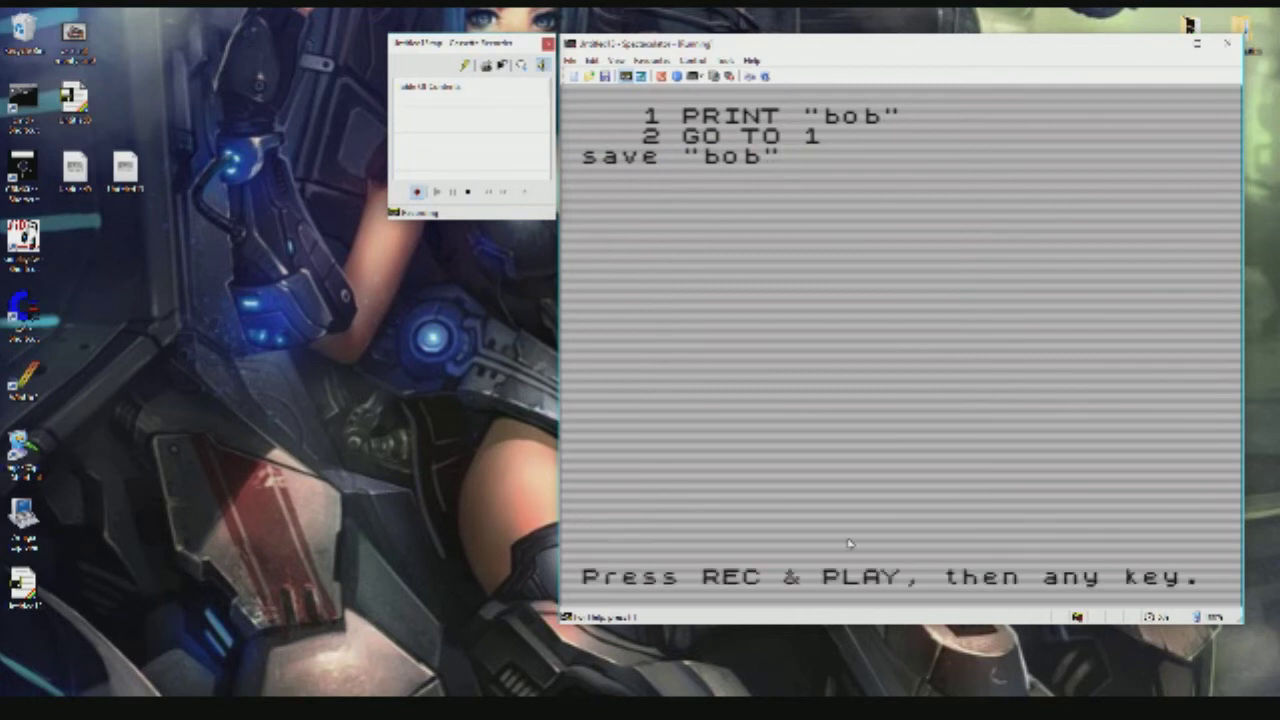
key(Return)
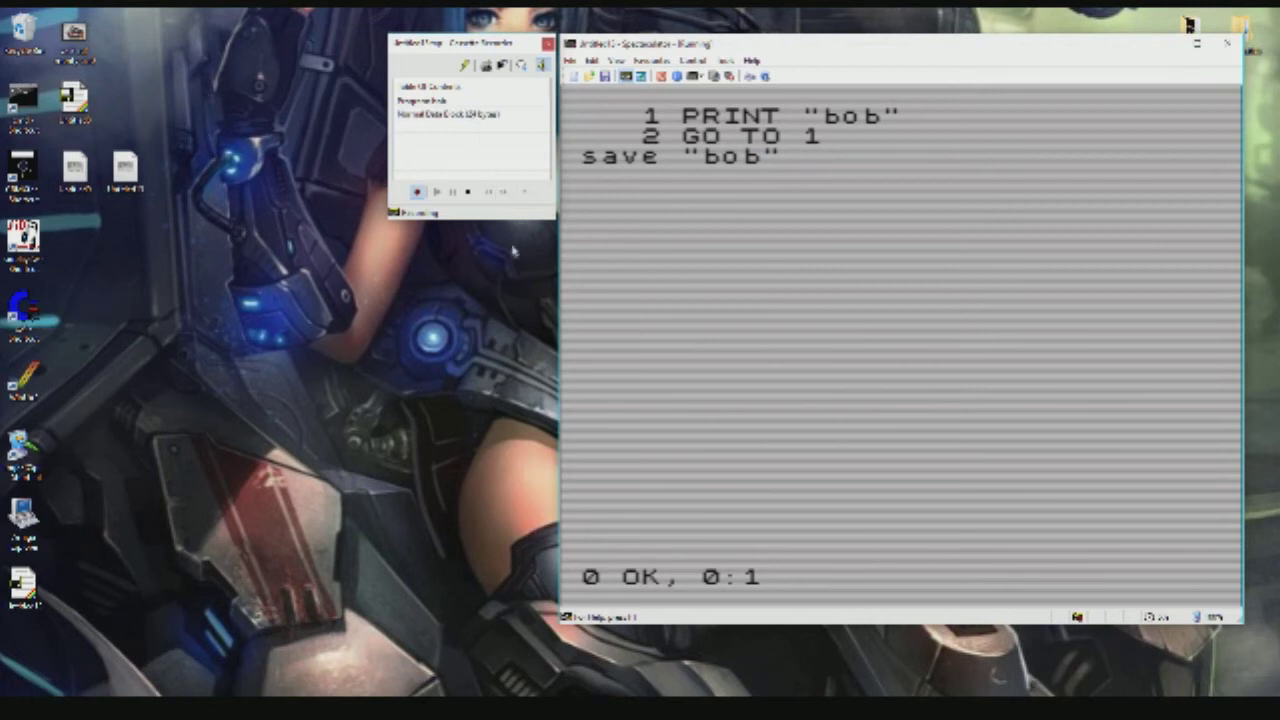
click(467, 192)
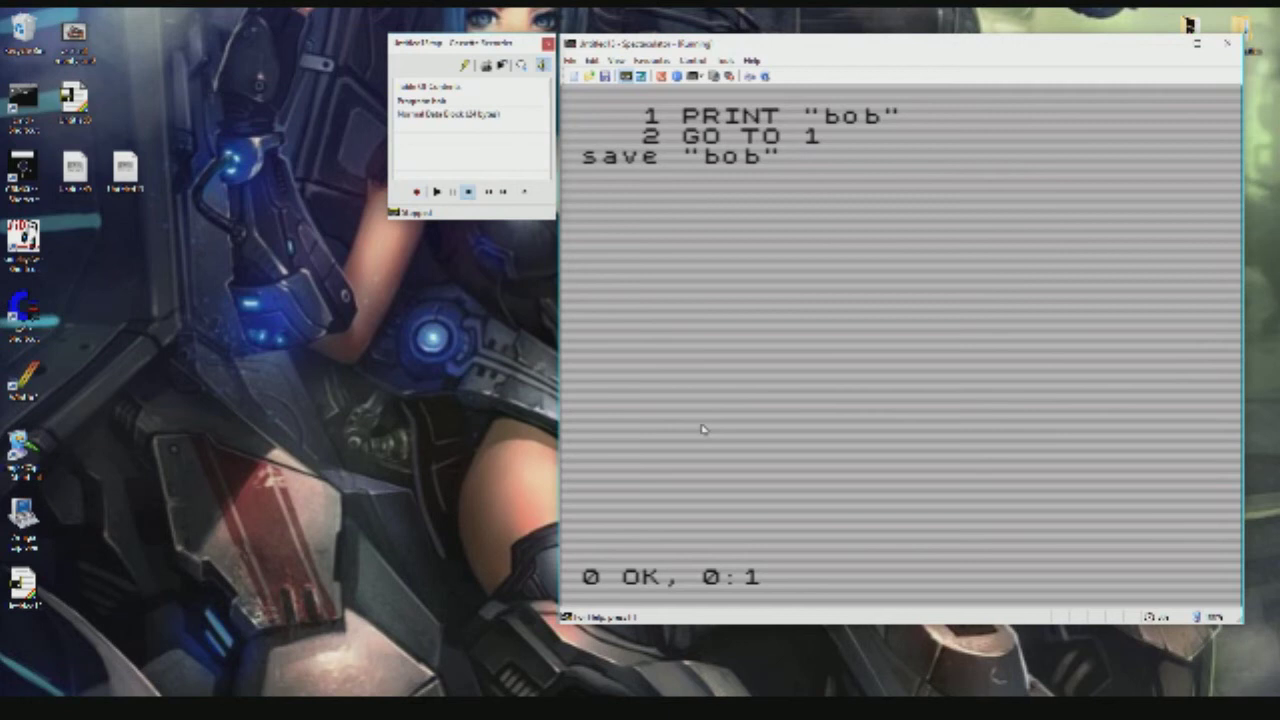
Make drive A: the default with SAVE "a:" and save the program as "bob2".
key(Return)
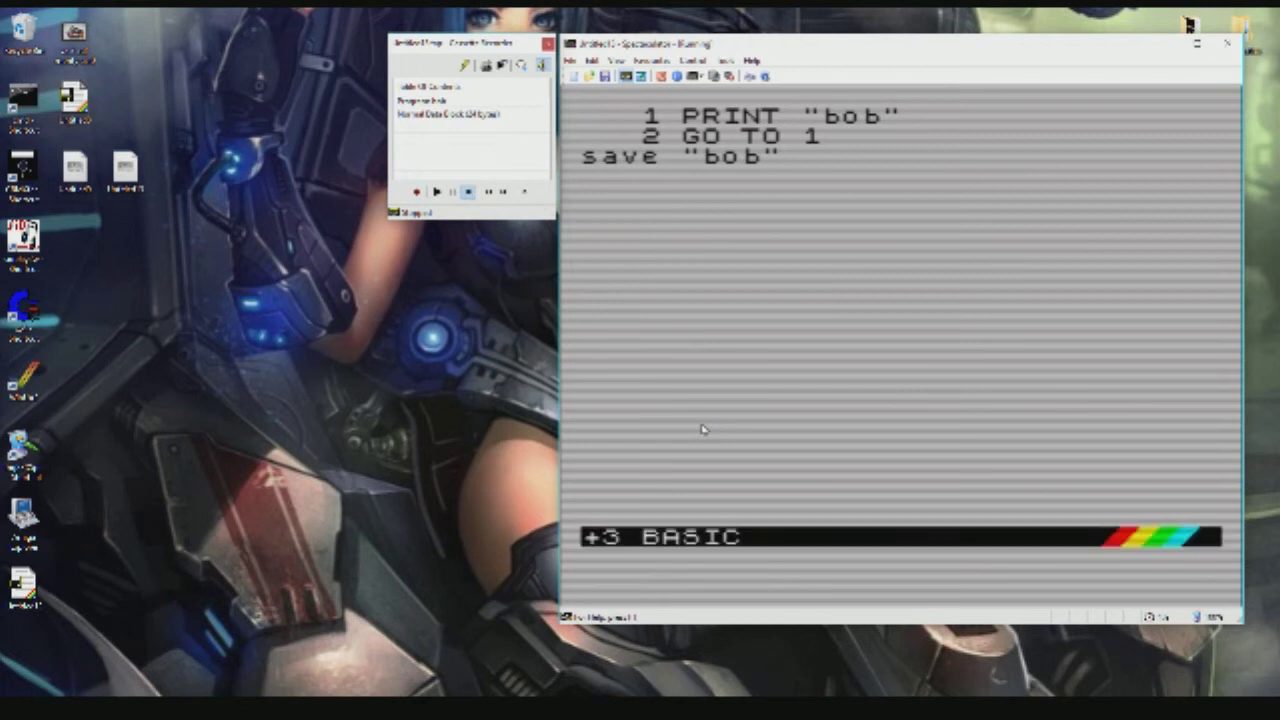
text(s)
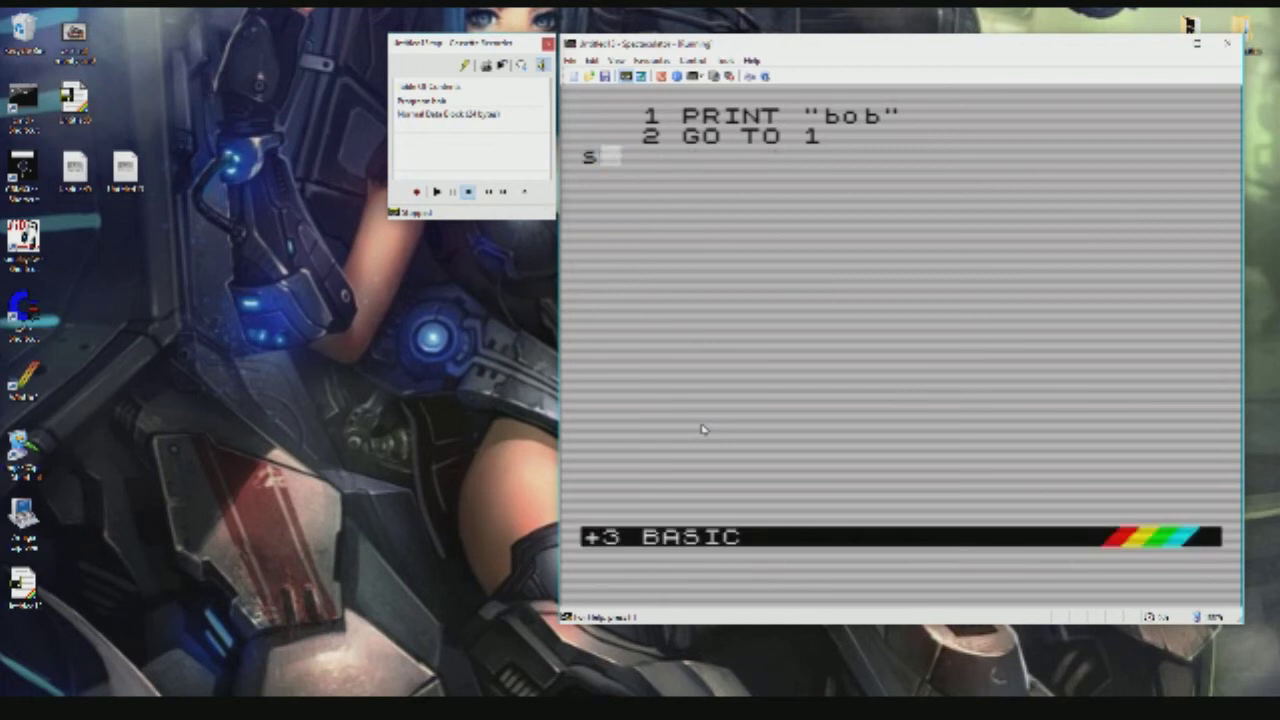
text(ave)
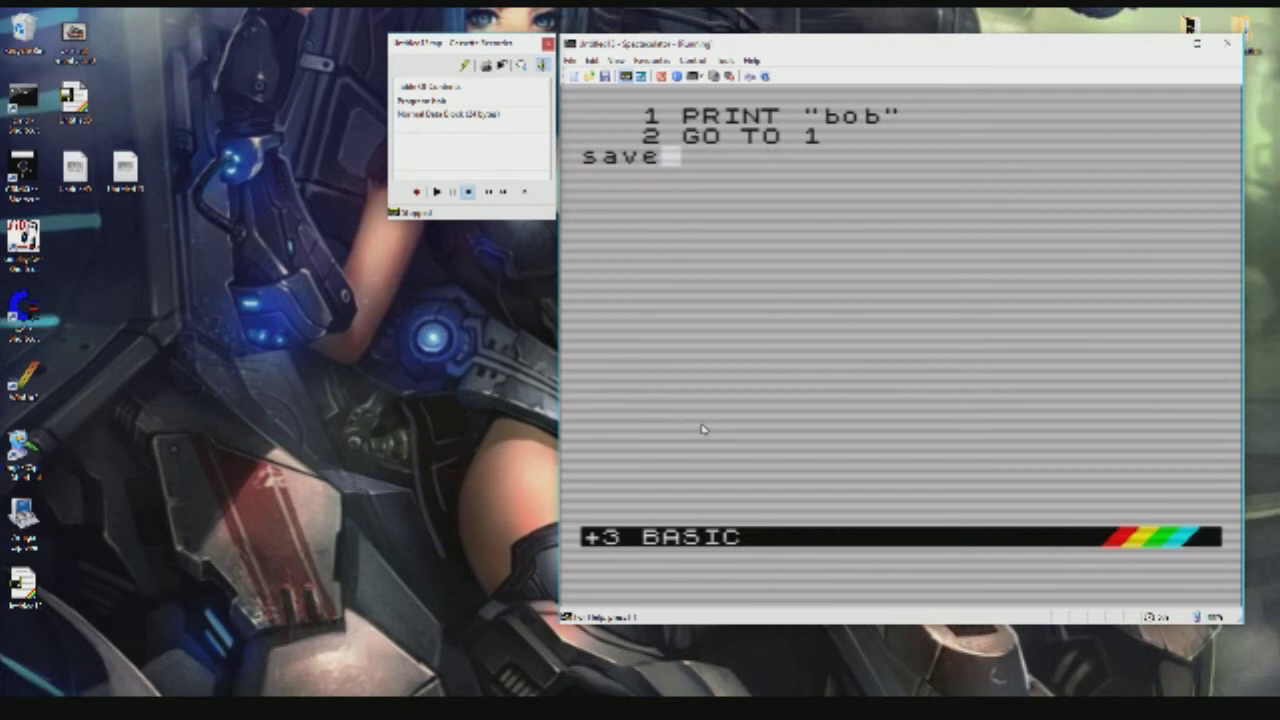
text("a)
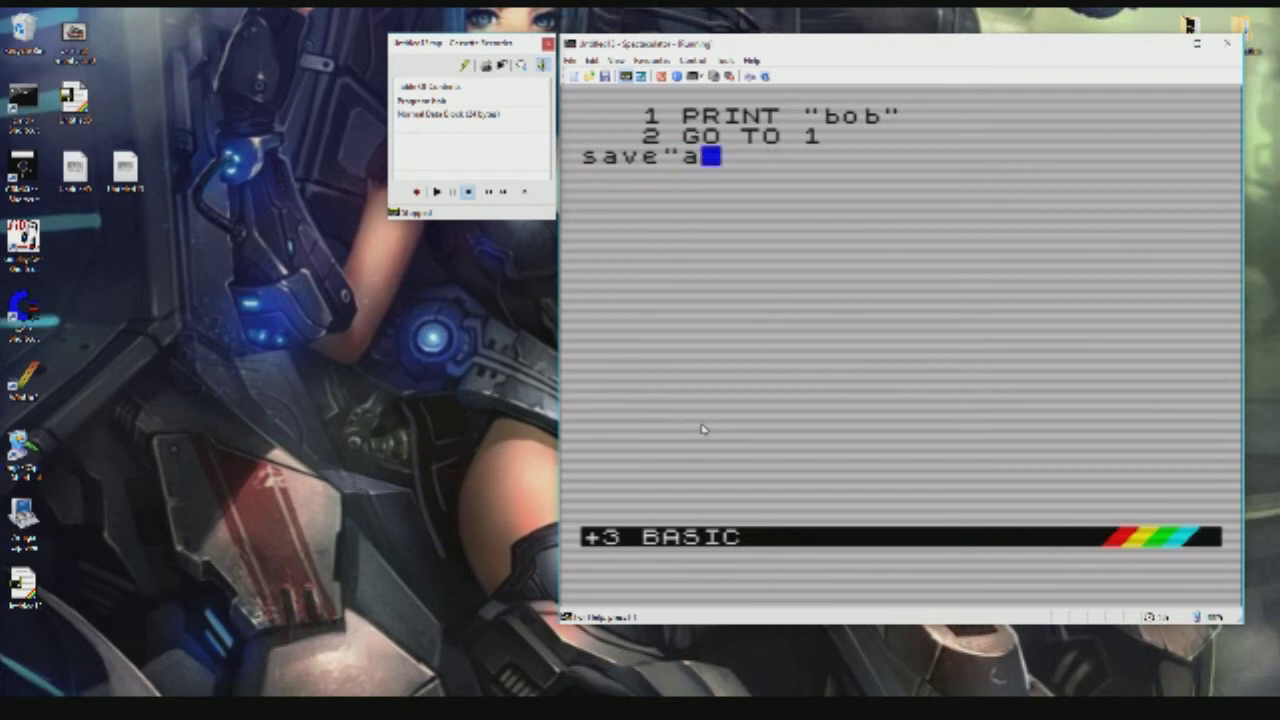
text(:")
key(Return)
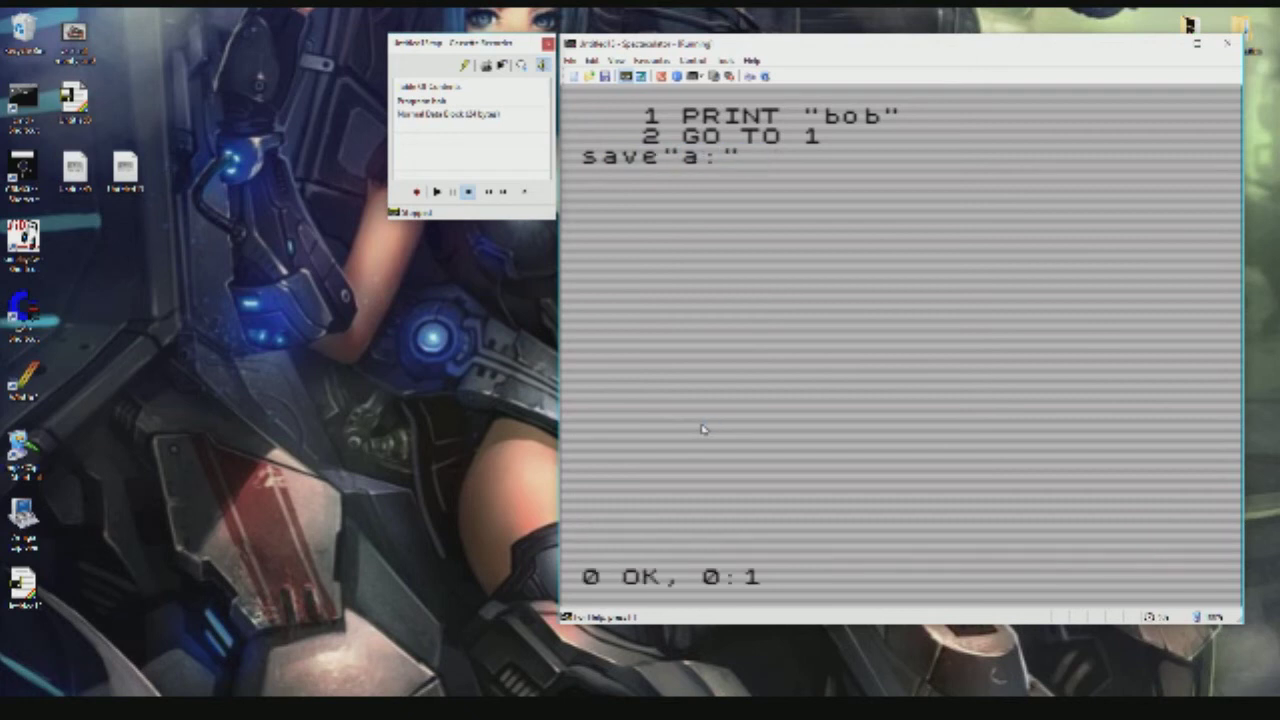
key(Return)
text(save")
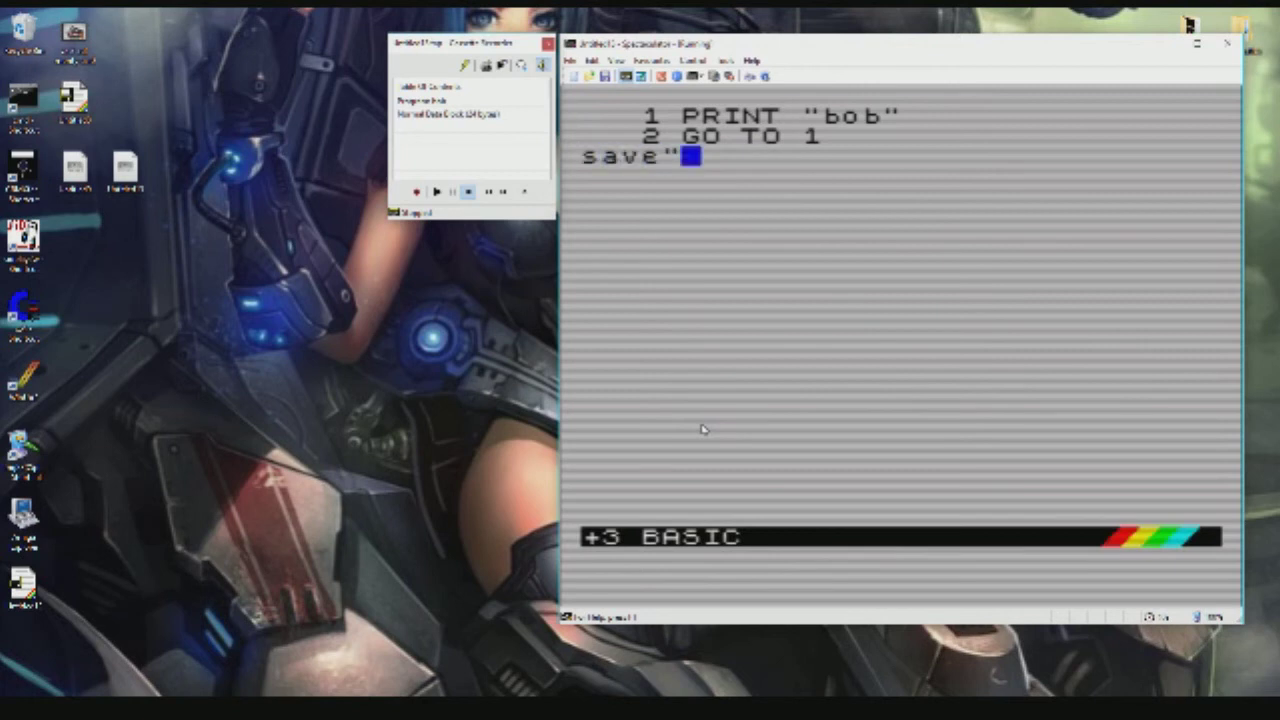
text(bob2")
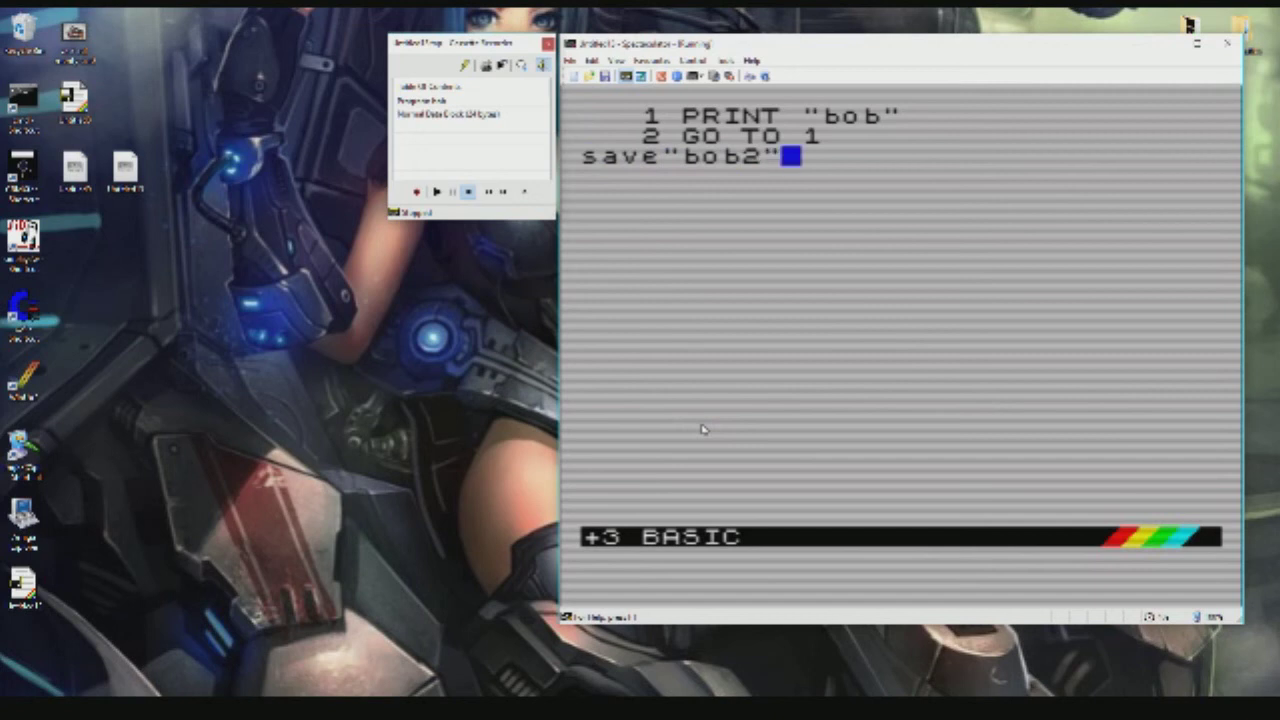
key(Return)
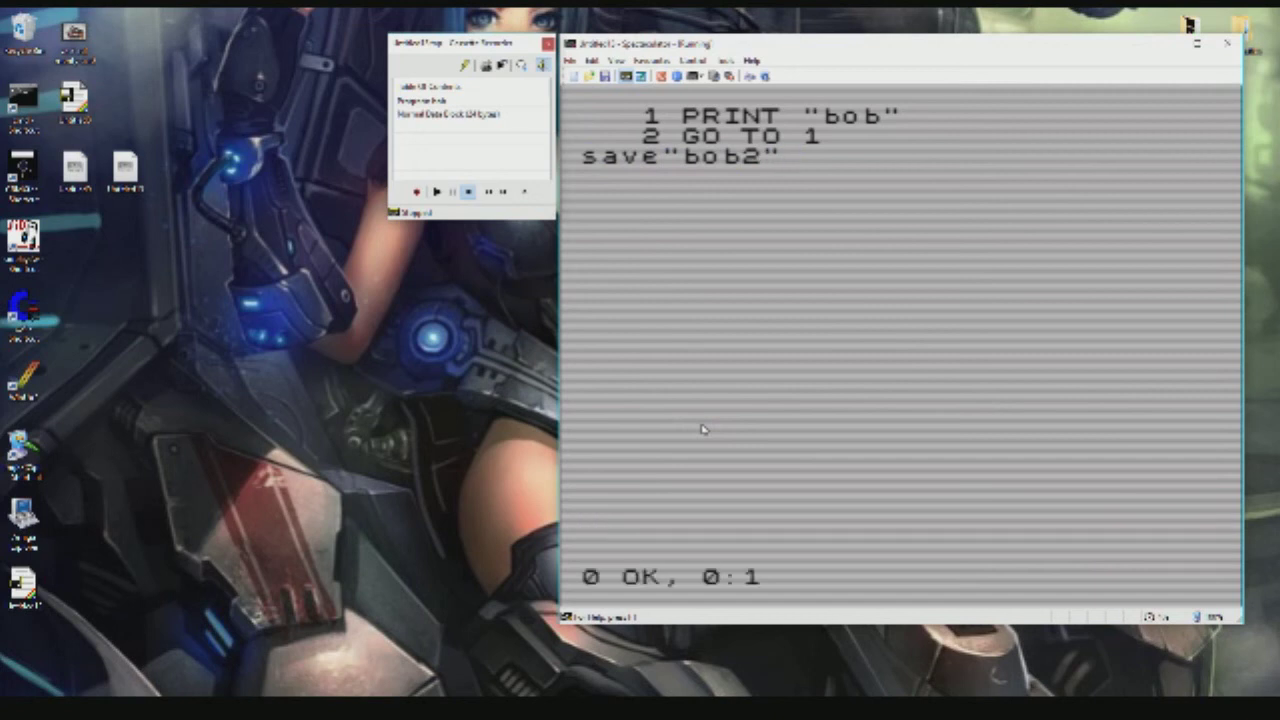
List the disk with CAT, showing BOB2 at 1K and 172K free.
key(Return)
text(c)
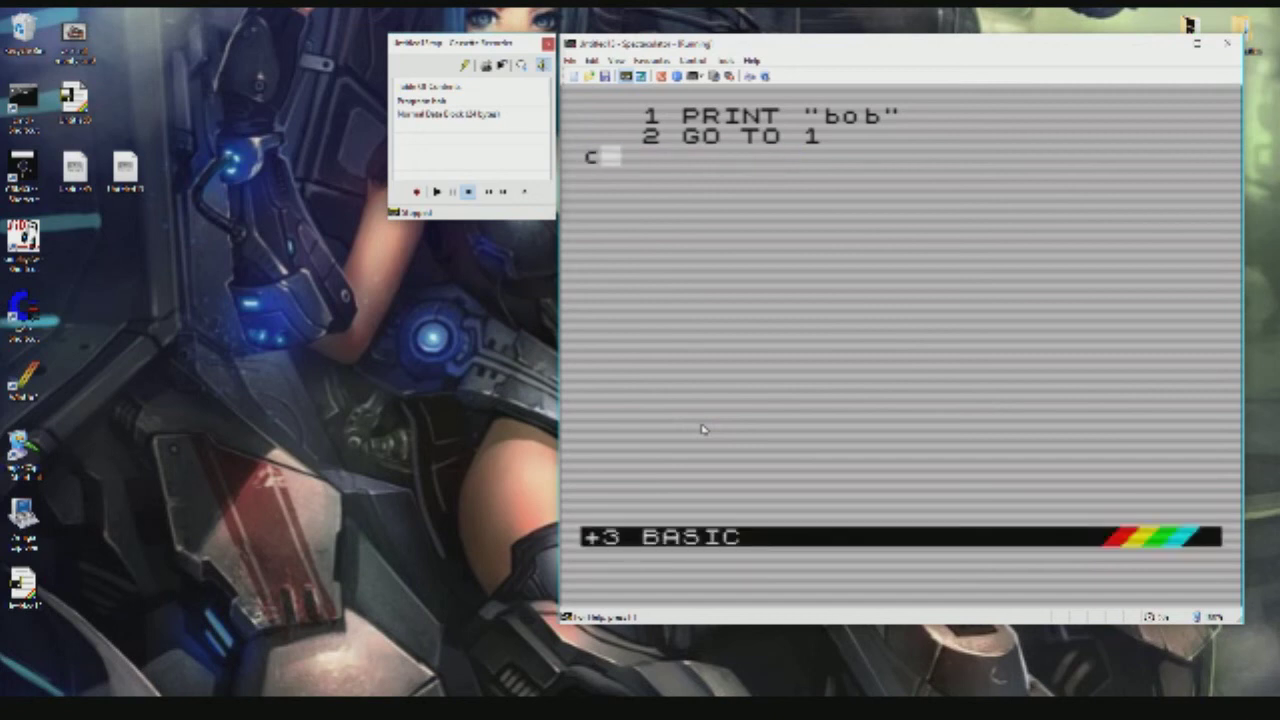
text(at)
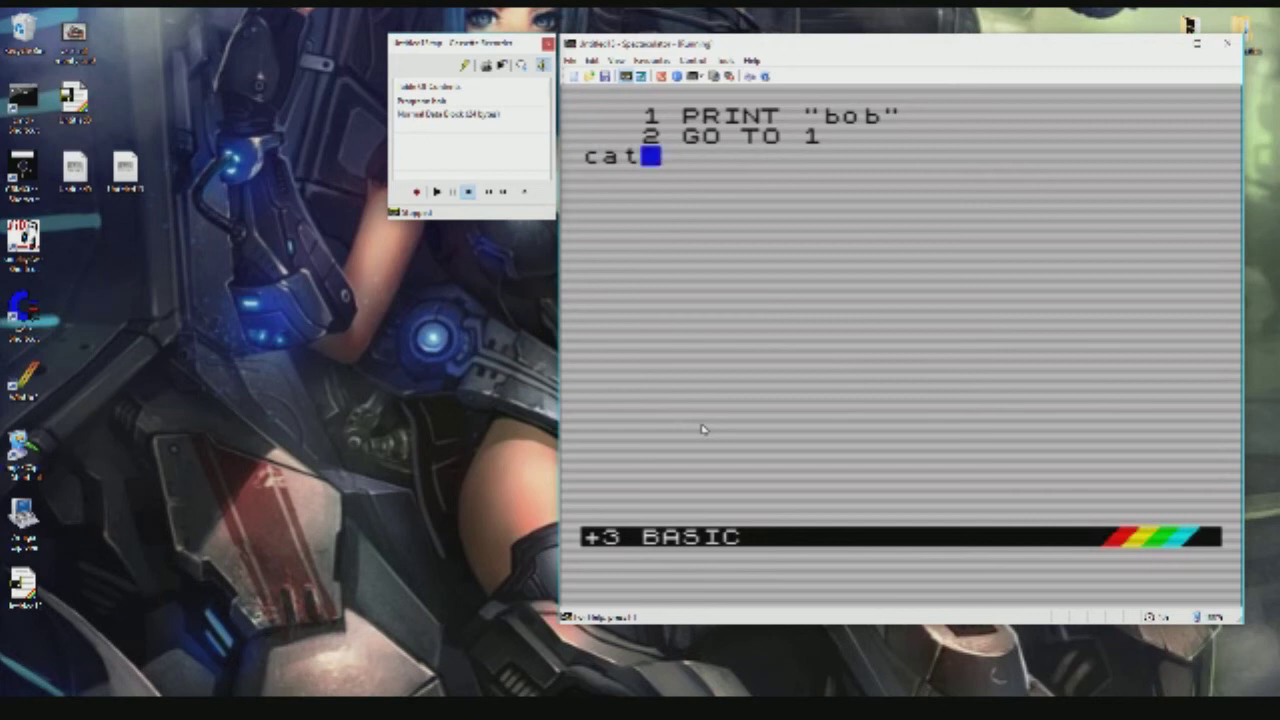
key(Return)
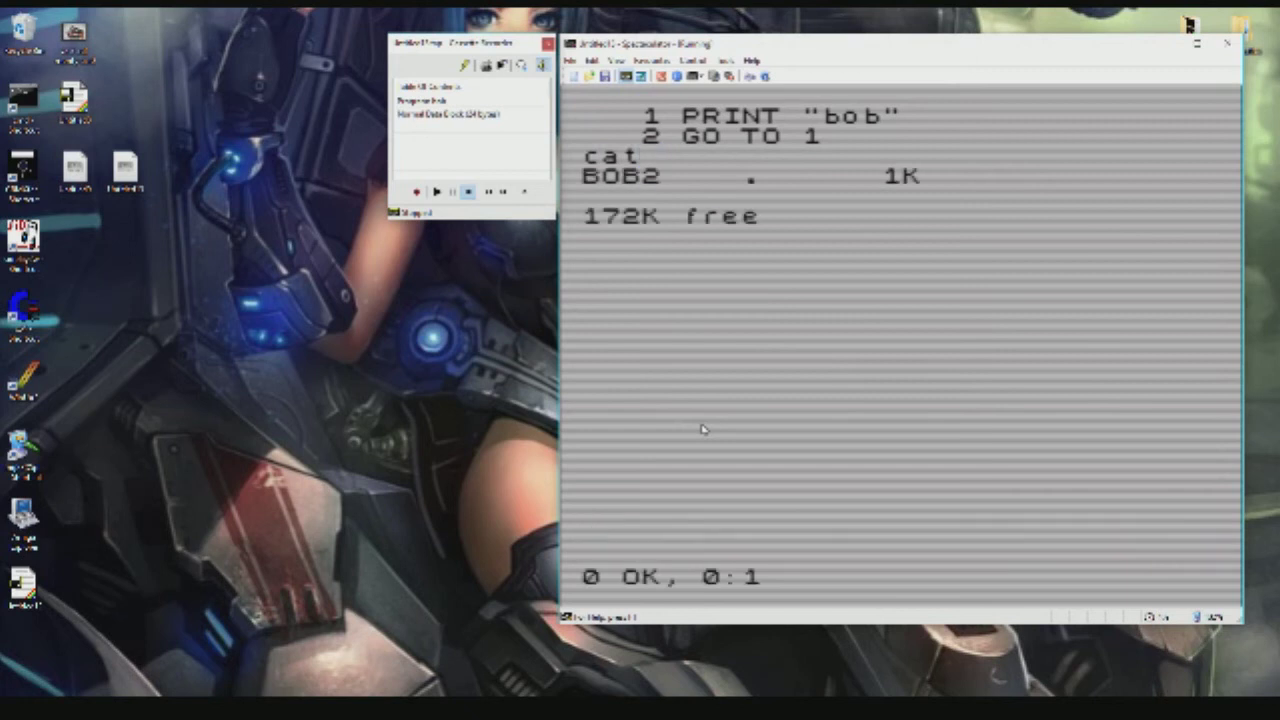
key(Return)
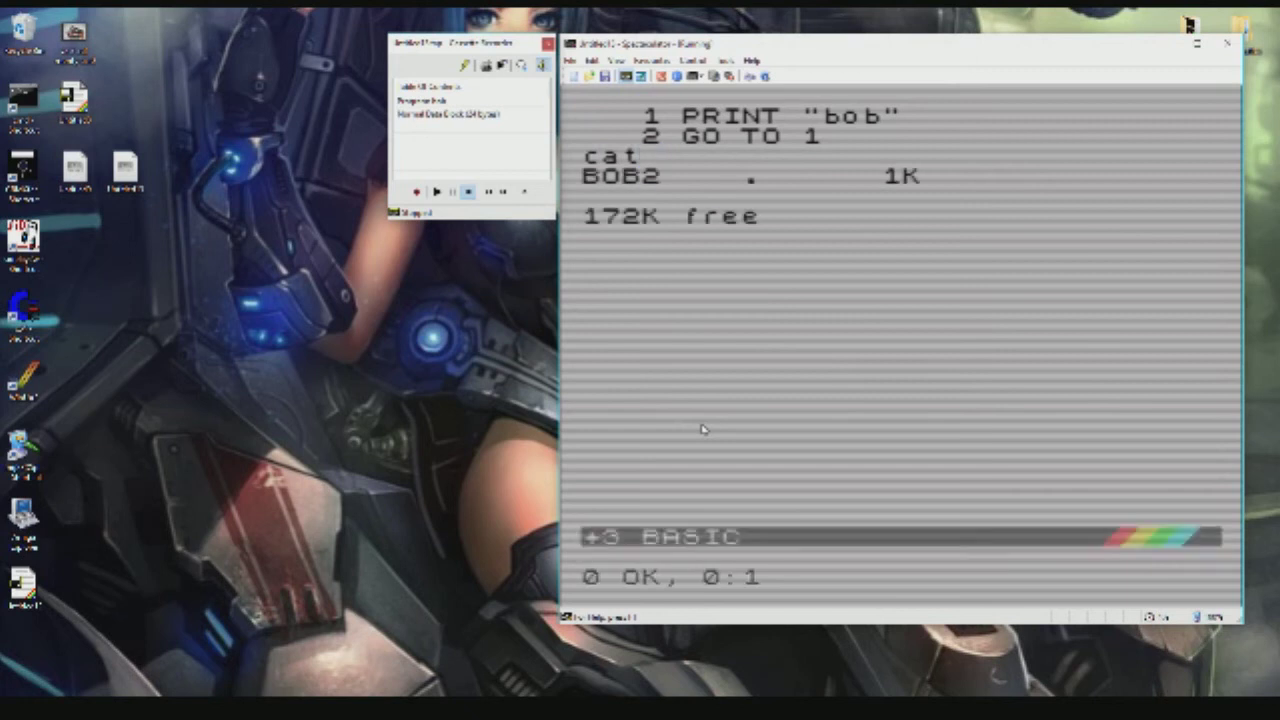
text(lo)
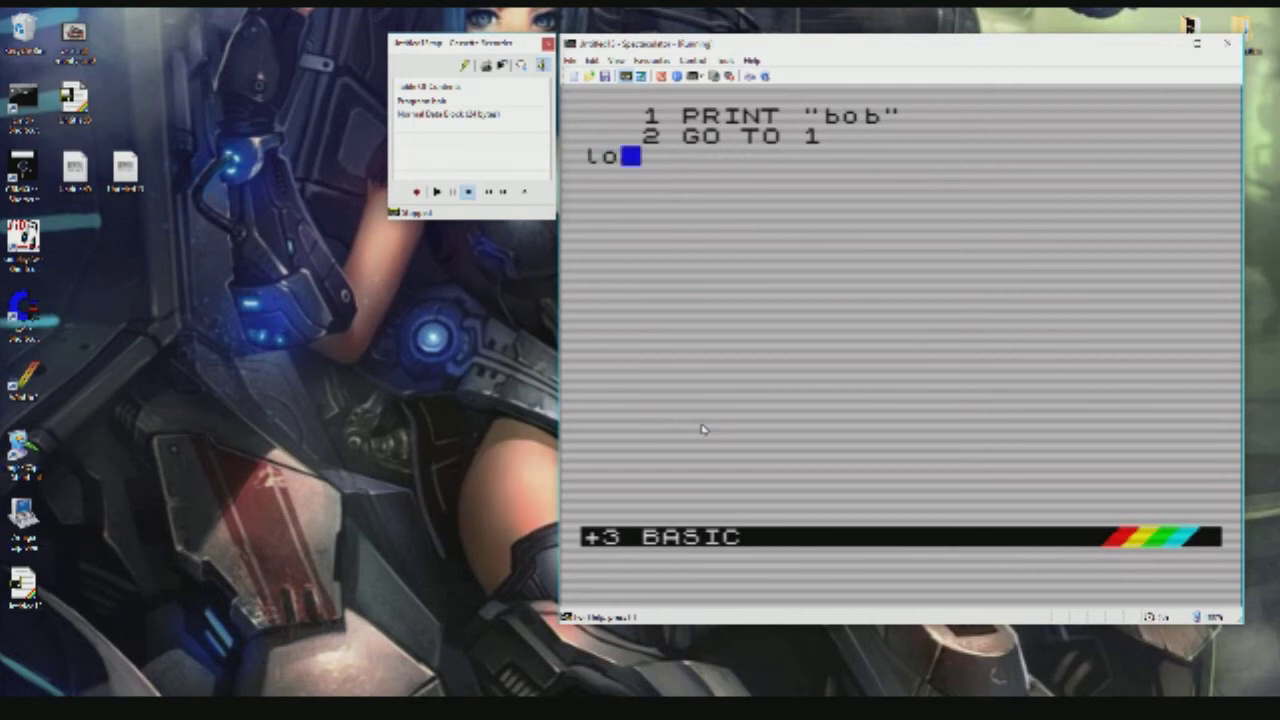
text(ad "bob)
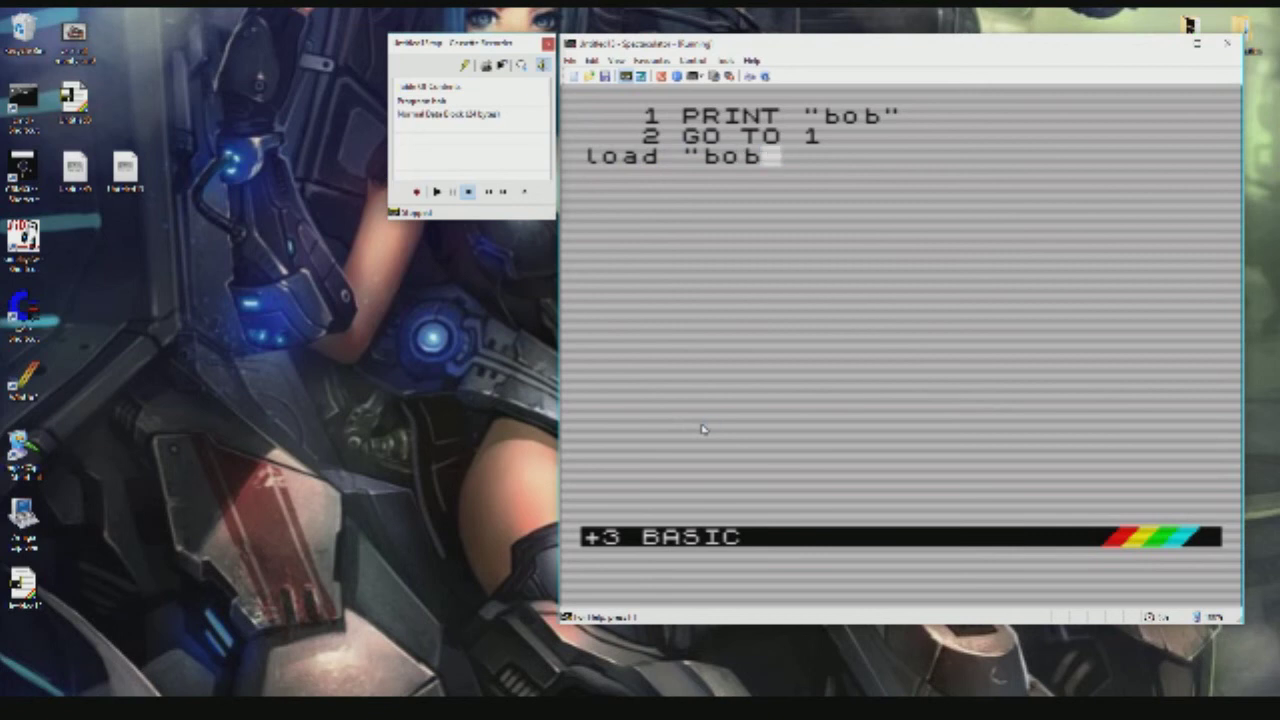
text(2")
Load "bob2" from disk, then reset with NEW and restart +3 BASIC.
key(Return)
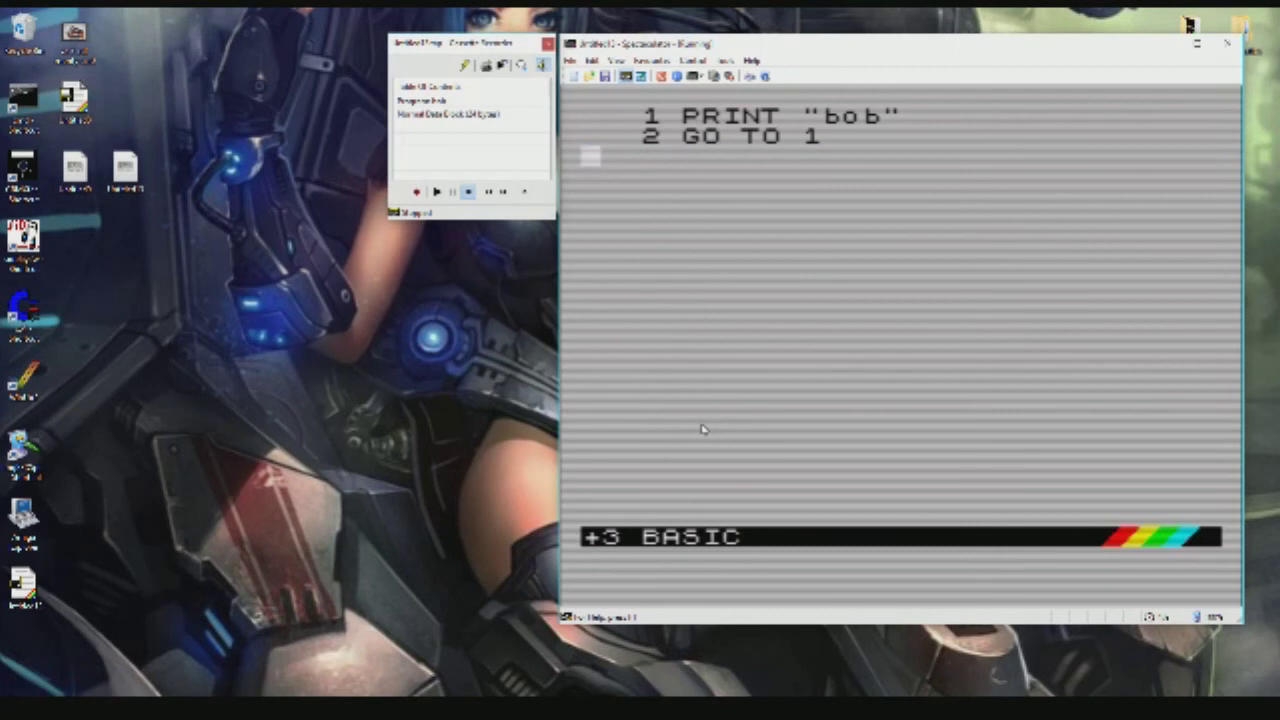
text(new)
key(Return)
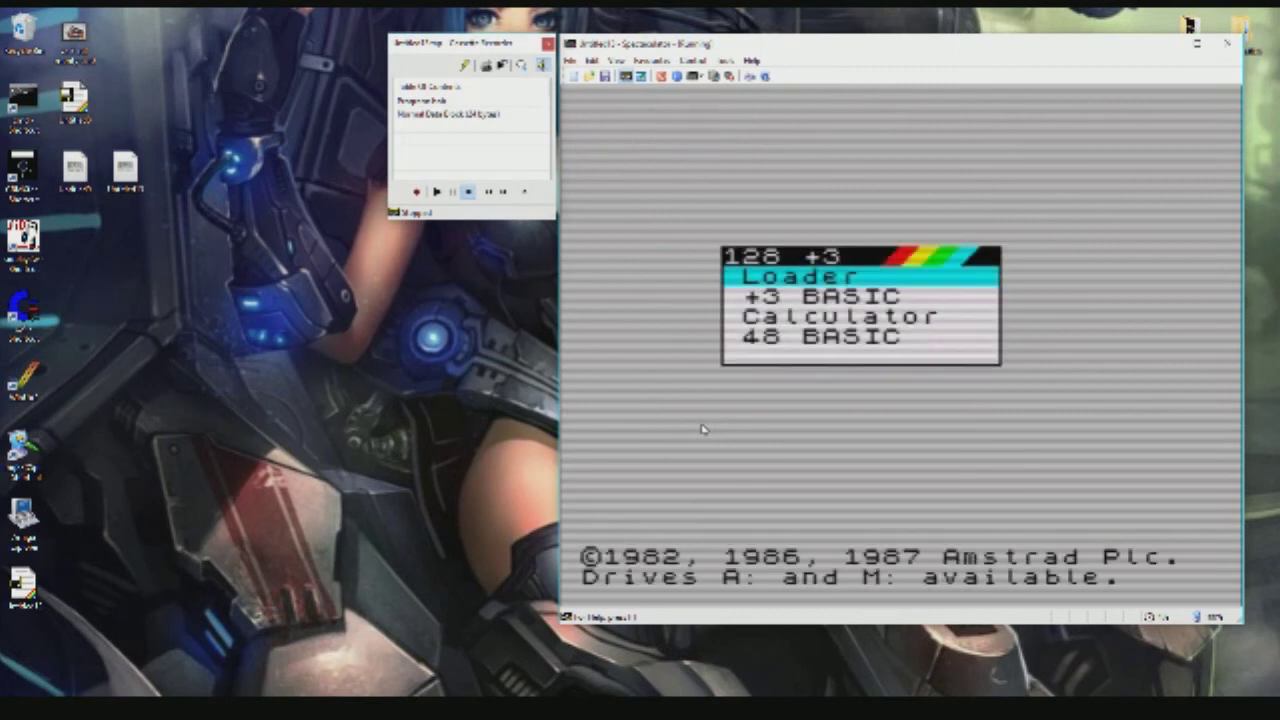
key(Down)
key(Return)
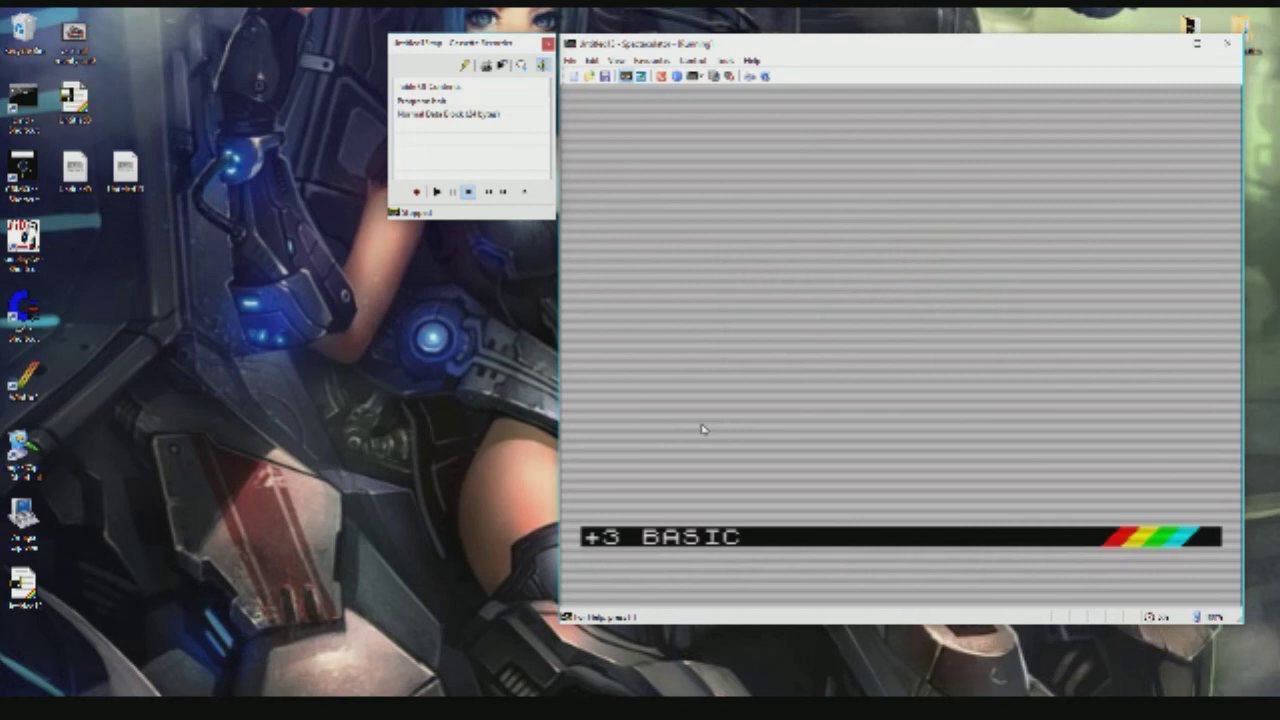
Reload "bob2" from disk after the reset and return to its two-line listing.
text(loa)
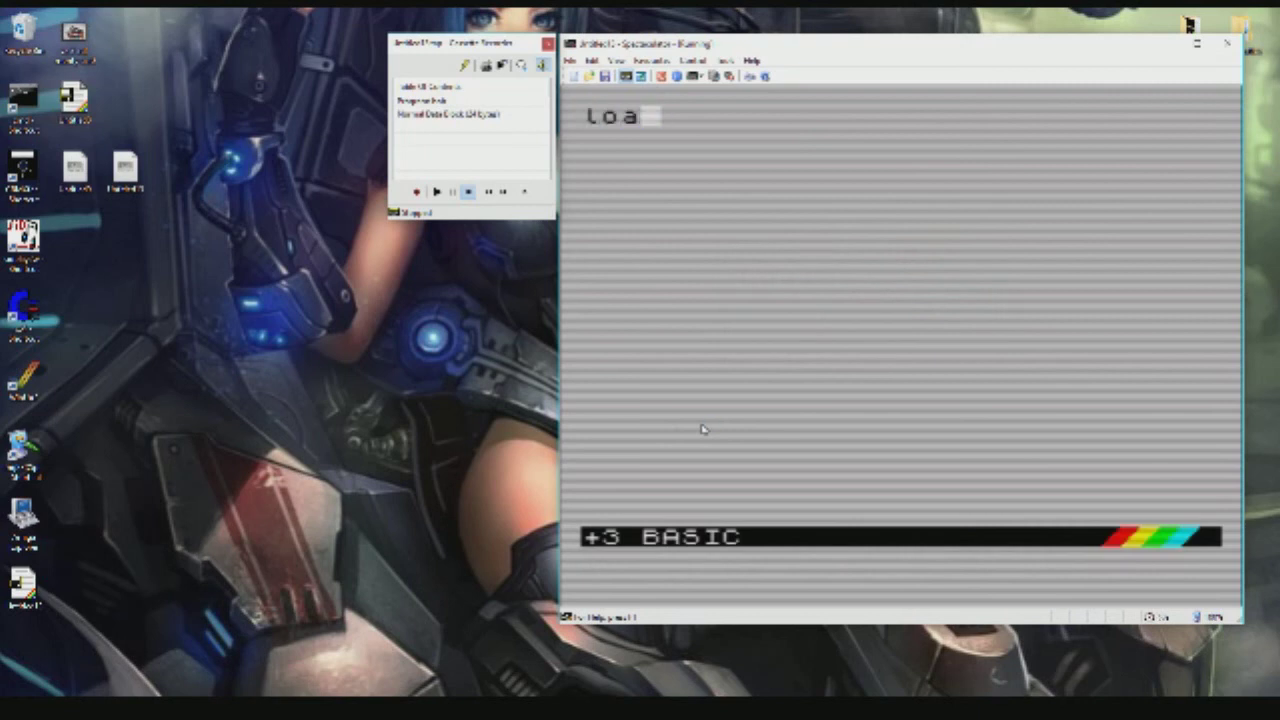
text(s)
key(BackSpace)
text(d"bob)
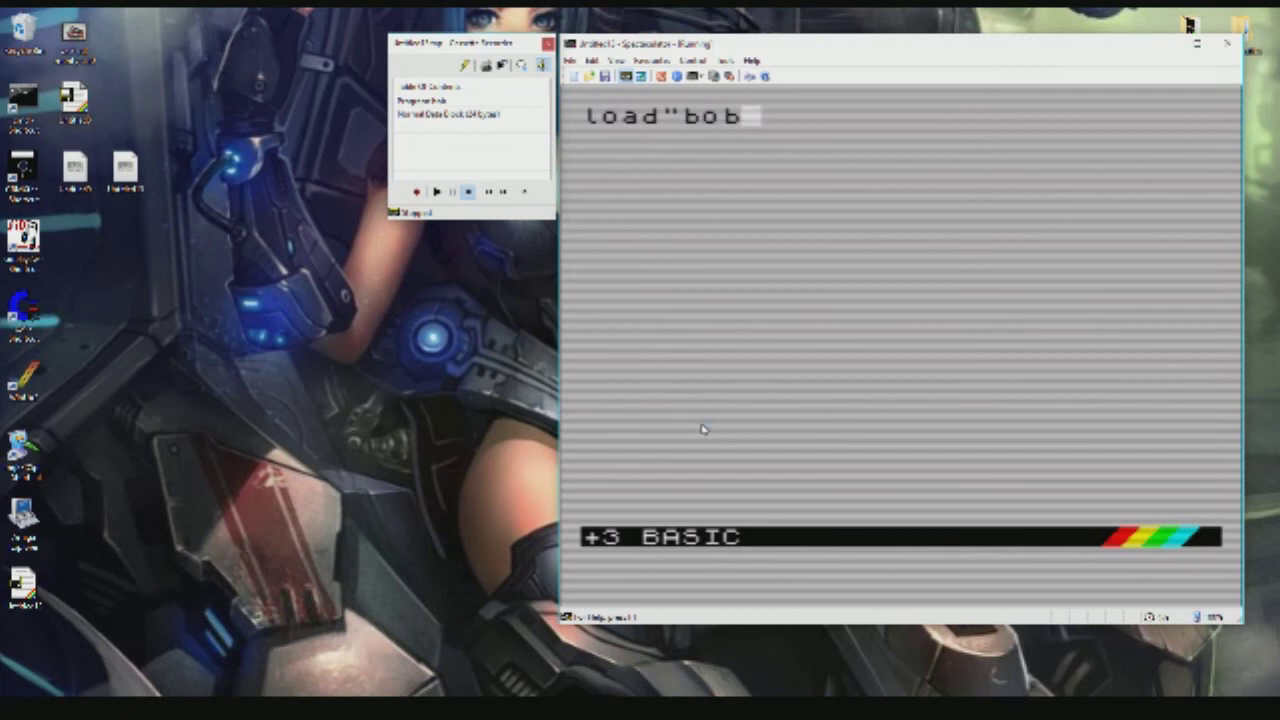
text(2")
key(Return)
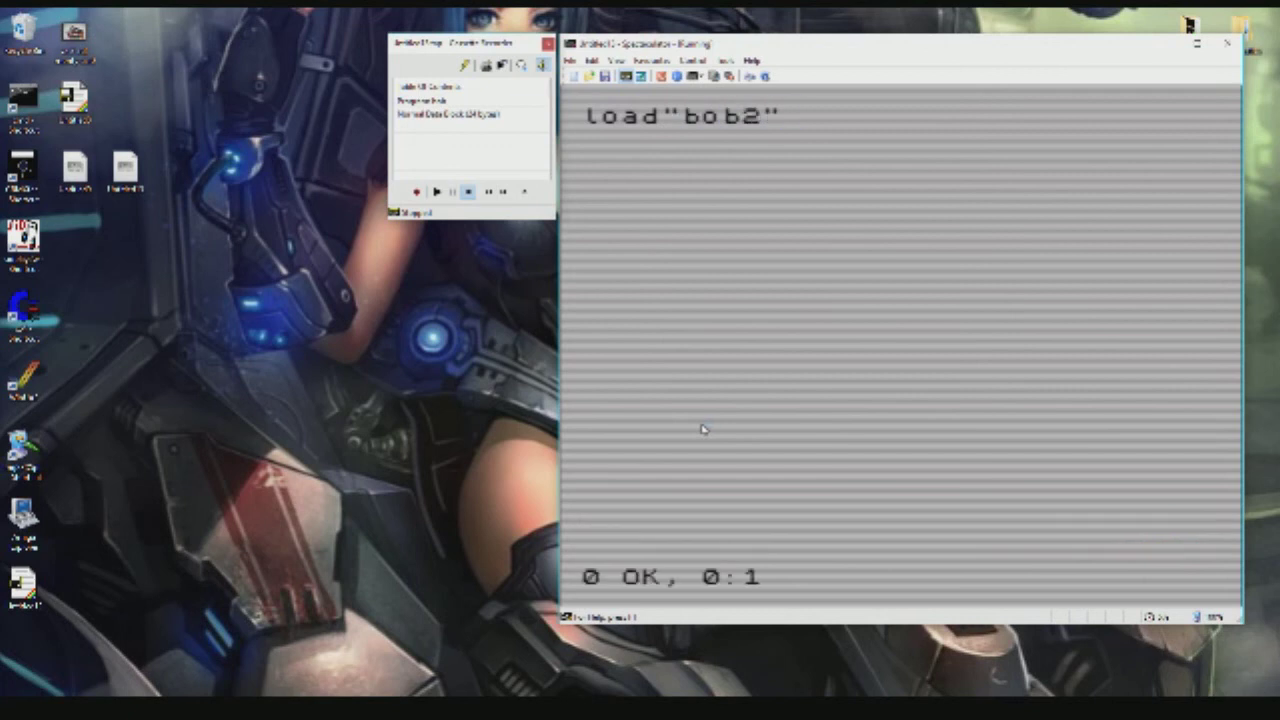
key(Return)
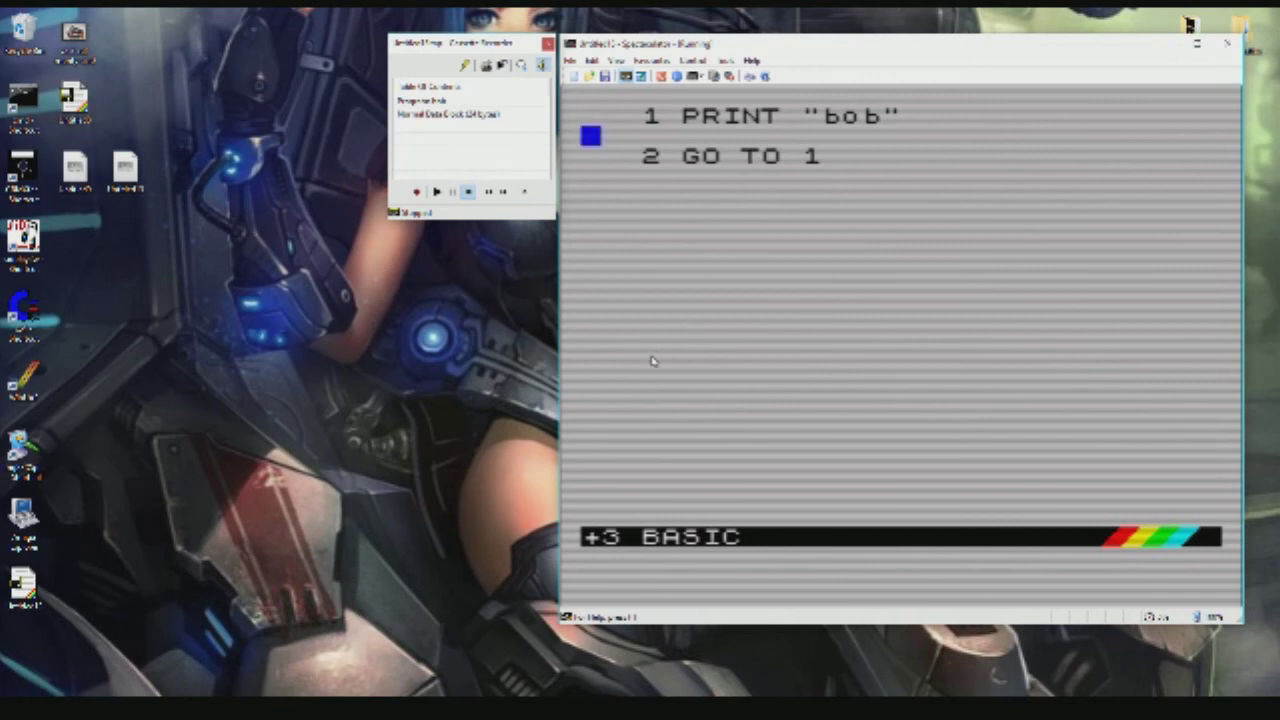
Reset with NEW, run the tape Loader playing then stopping the tape, and exit to the menu.
text(new)
key(Return)
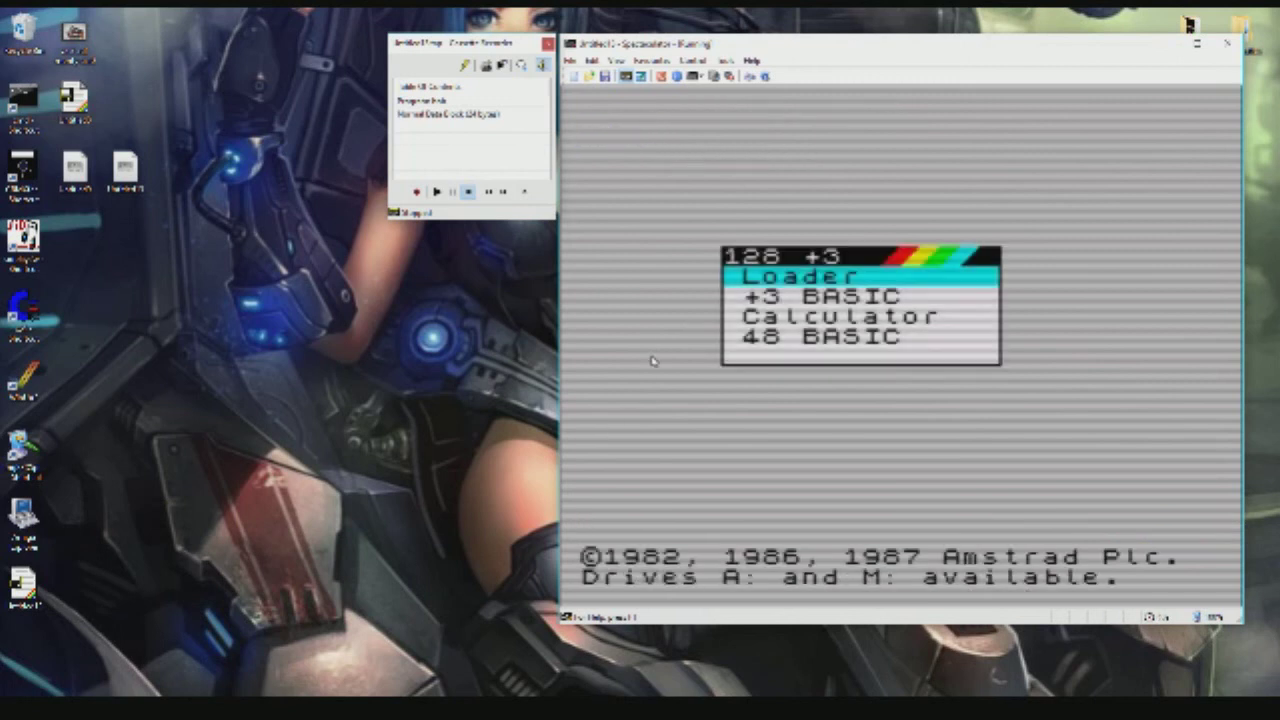
key(Return)
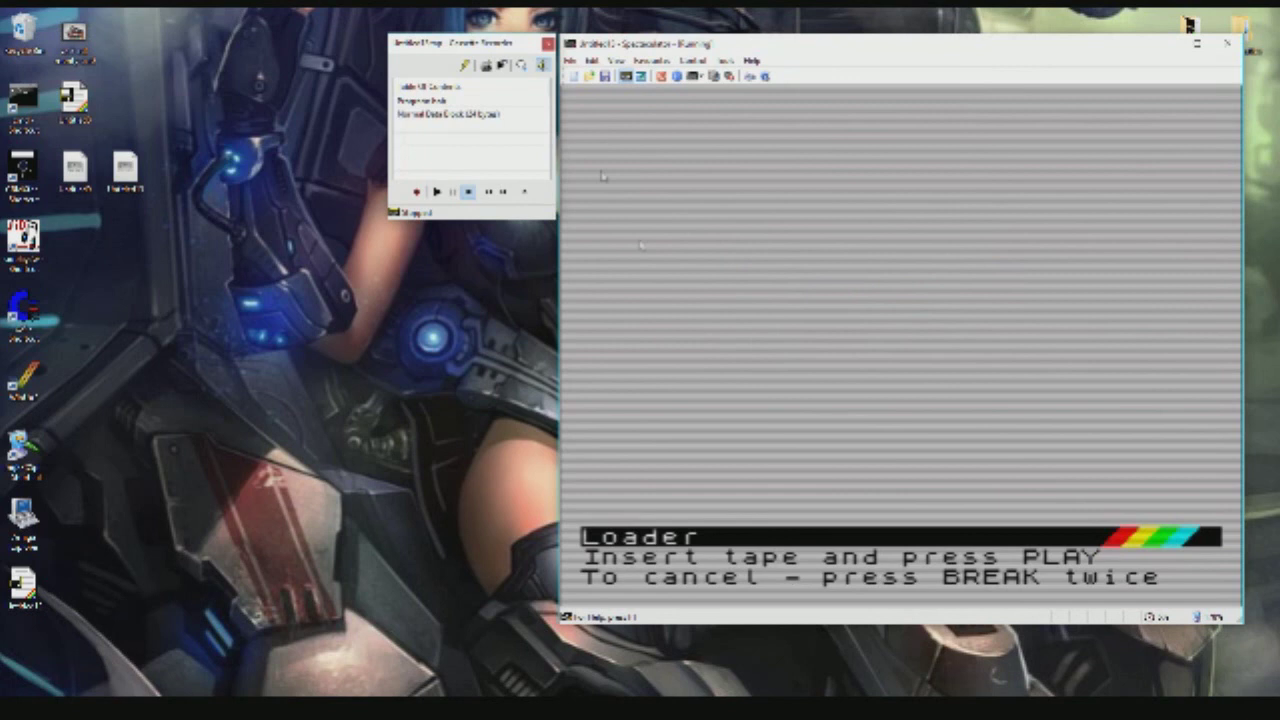
click(439, 193)
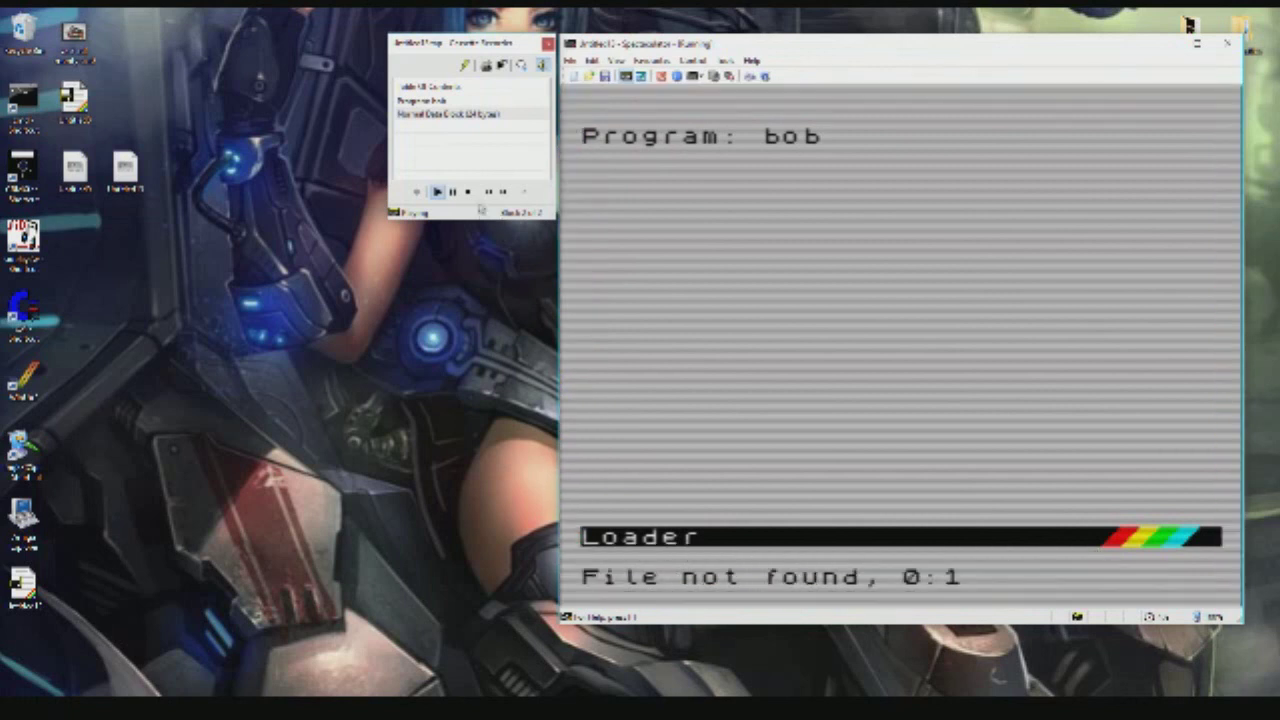
click(474, 196)
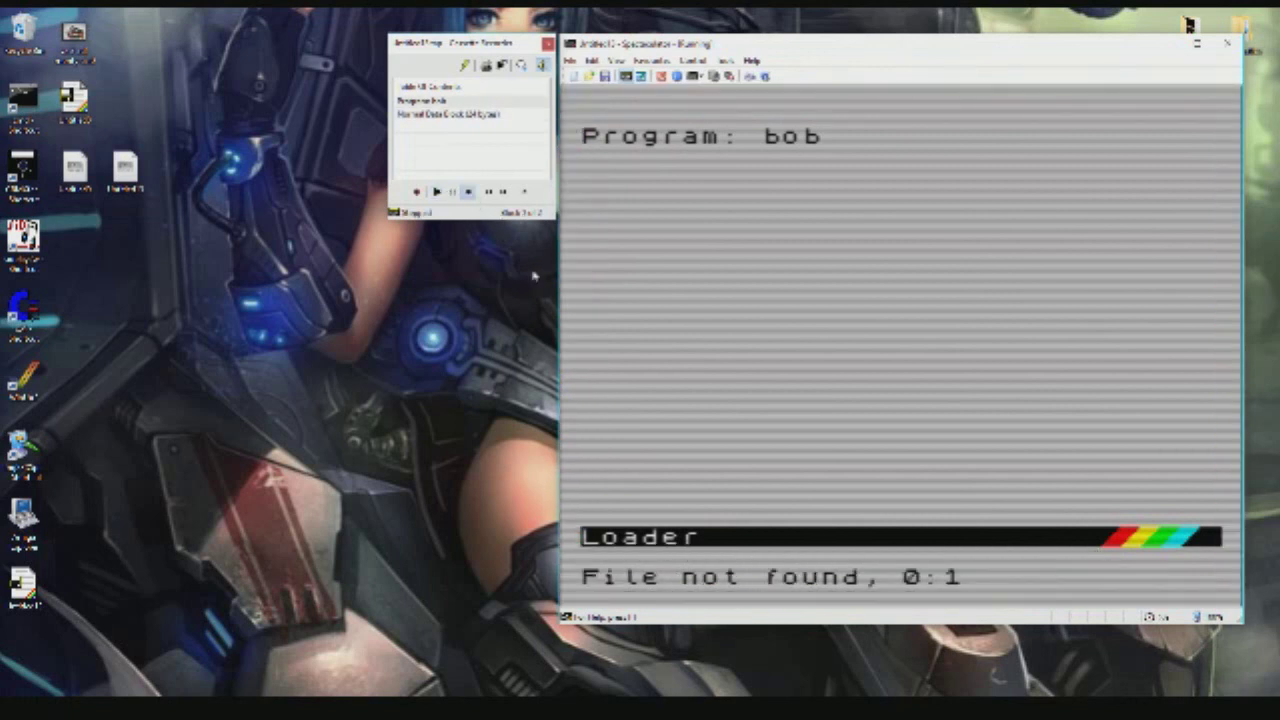
key(Return)
key(Down)
key(Return)
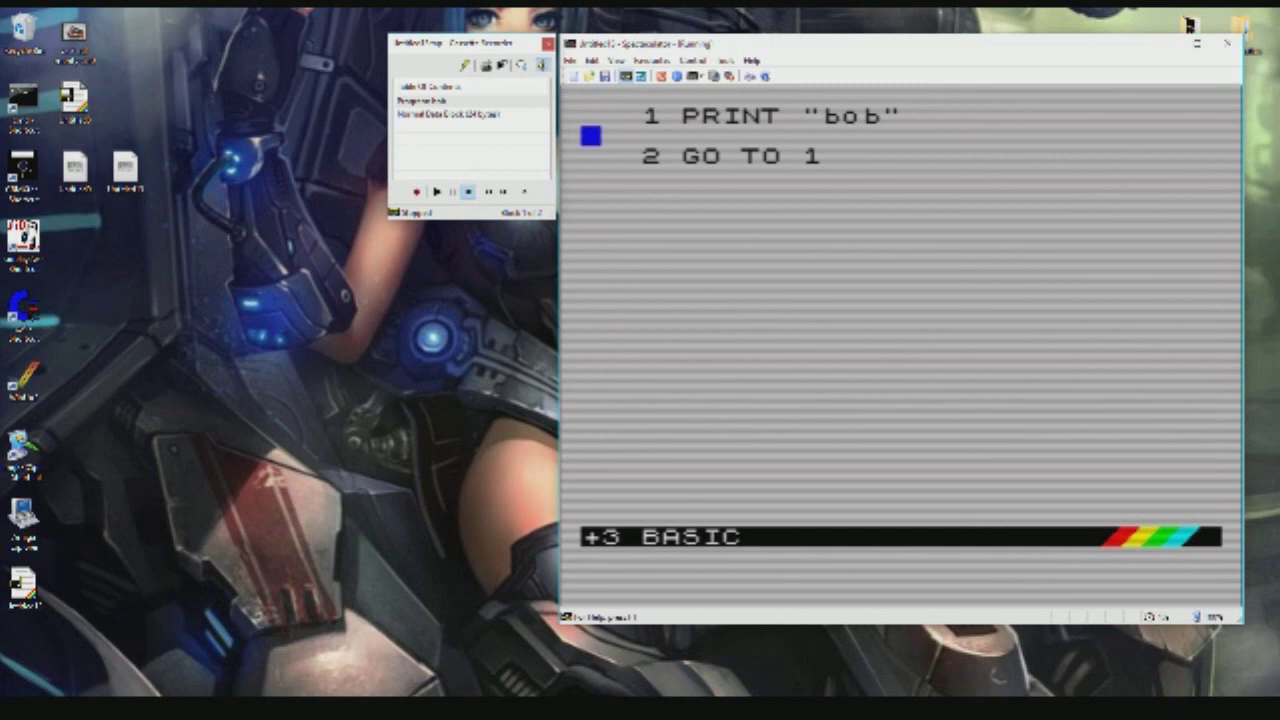
mouse_move(735, 708)
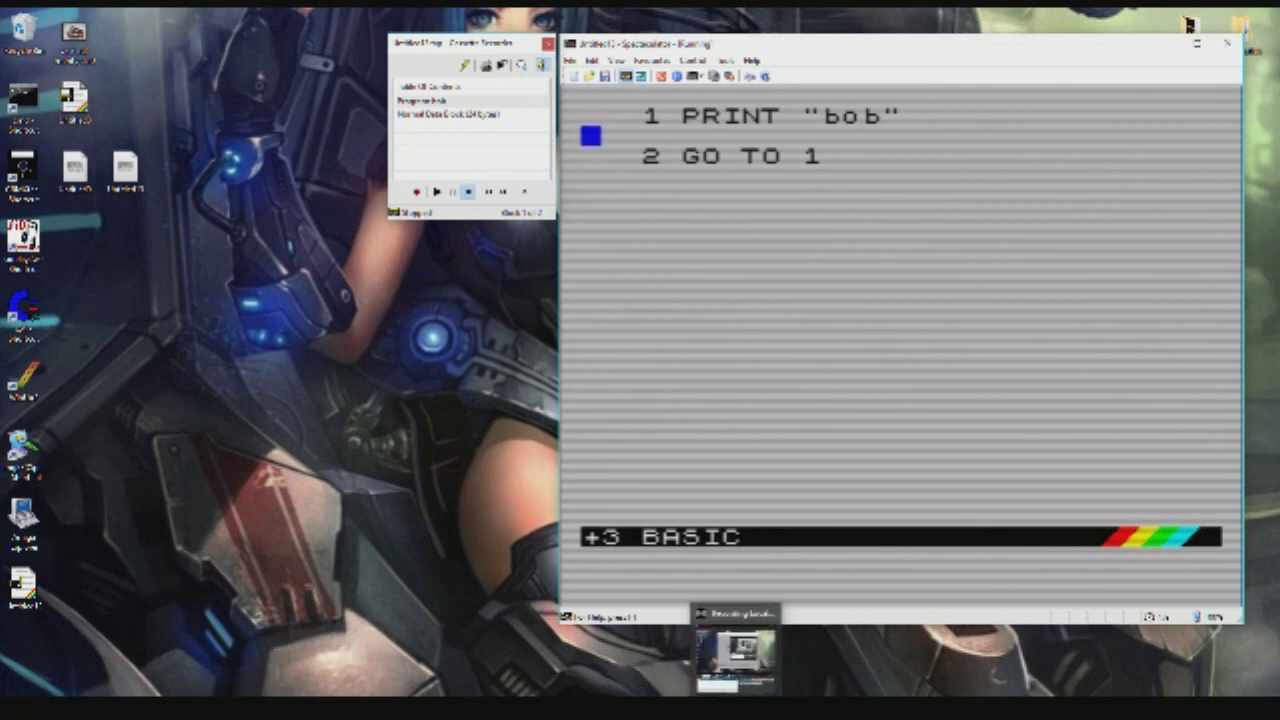